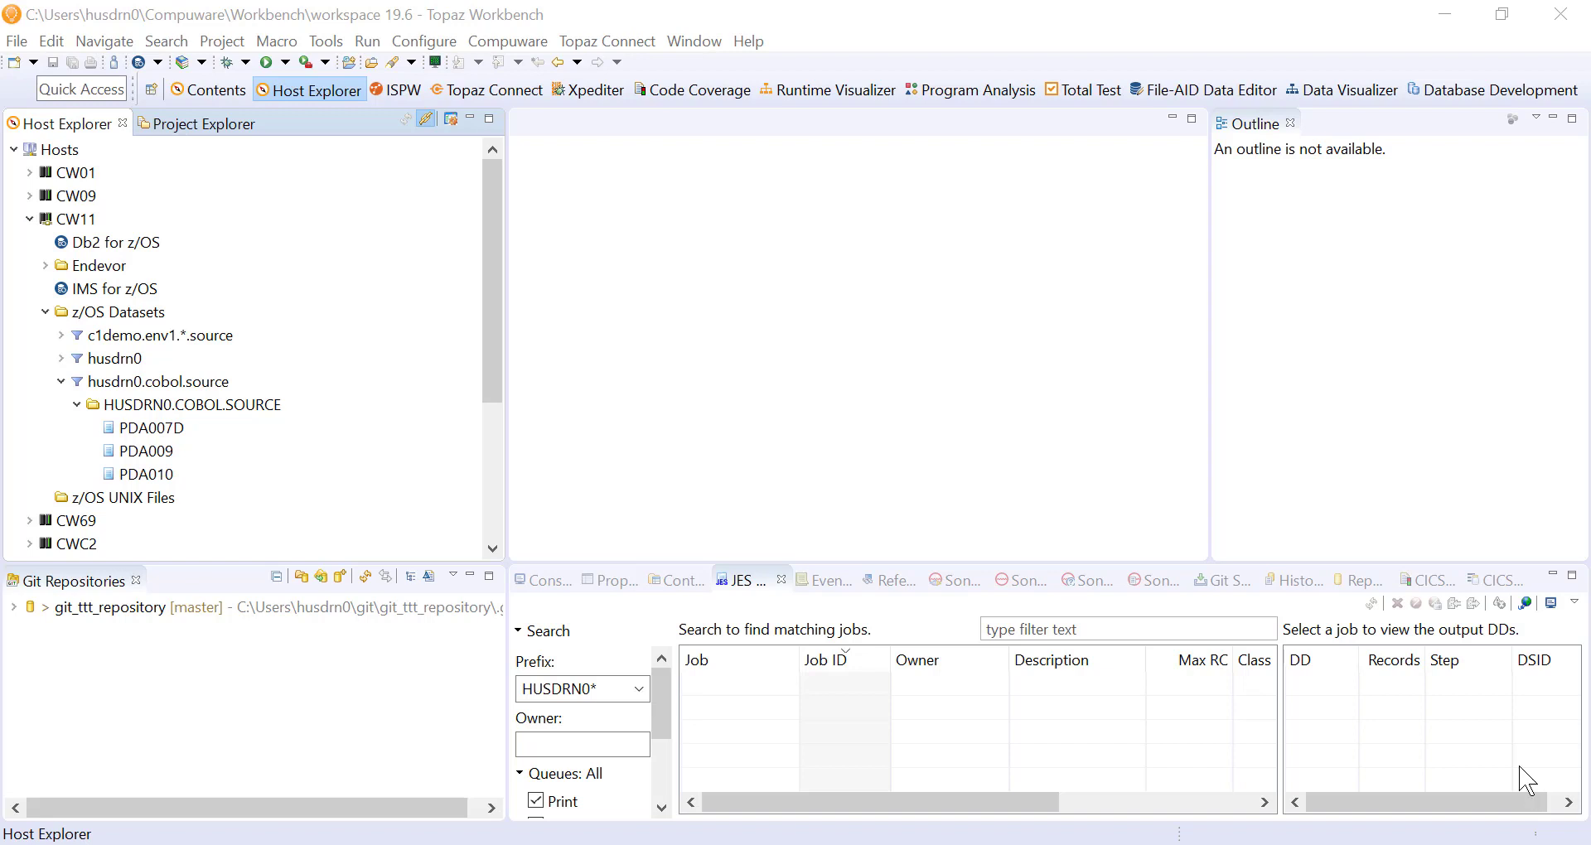
# Step: Open the Topaz Connect perspective
pyautogui.click(694, 41)
pyautogui.moveTo(777, 177)
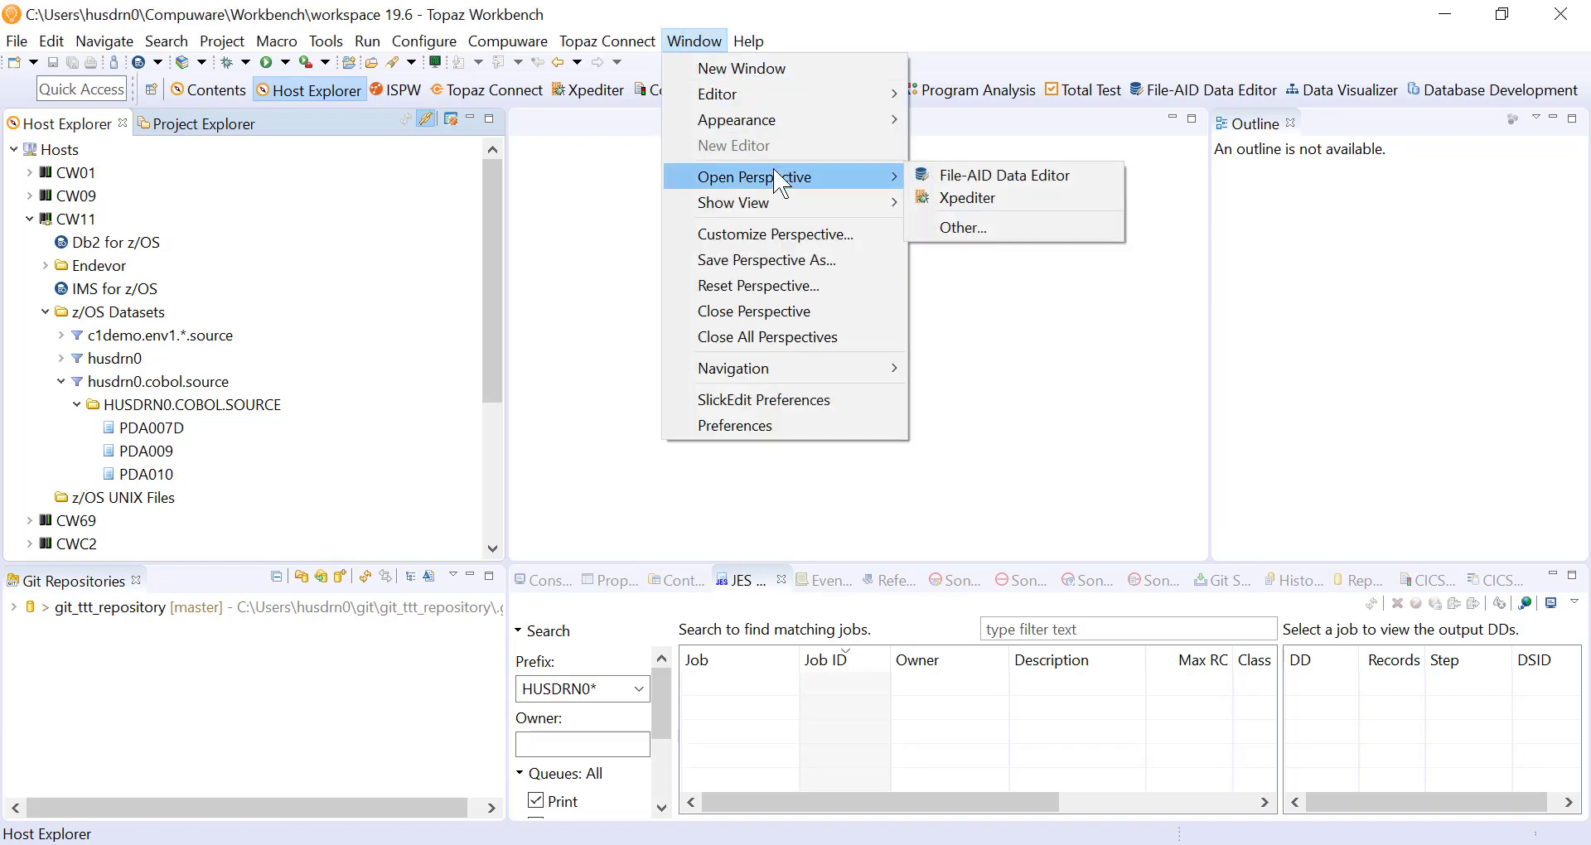
pyautogui.click(971, 231)
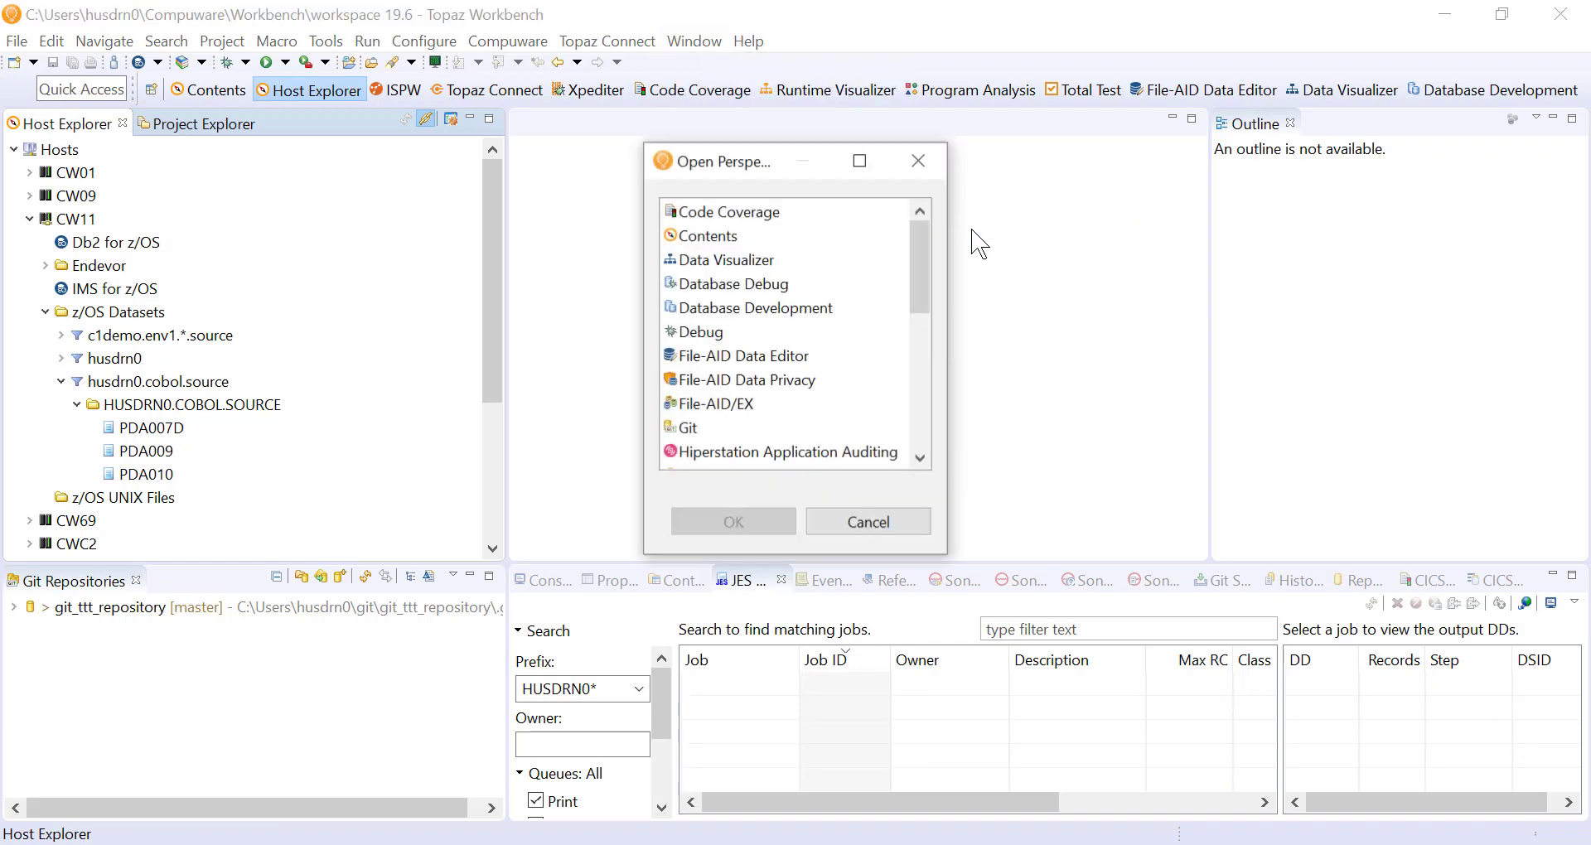
pyautogui.moveTo(921, 262); pyautogui.dragTo(920, 441)
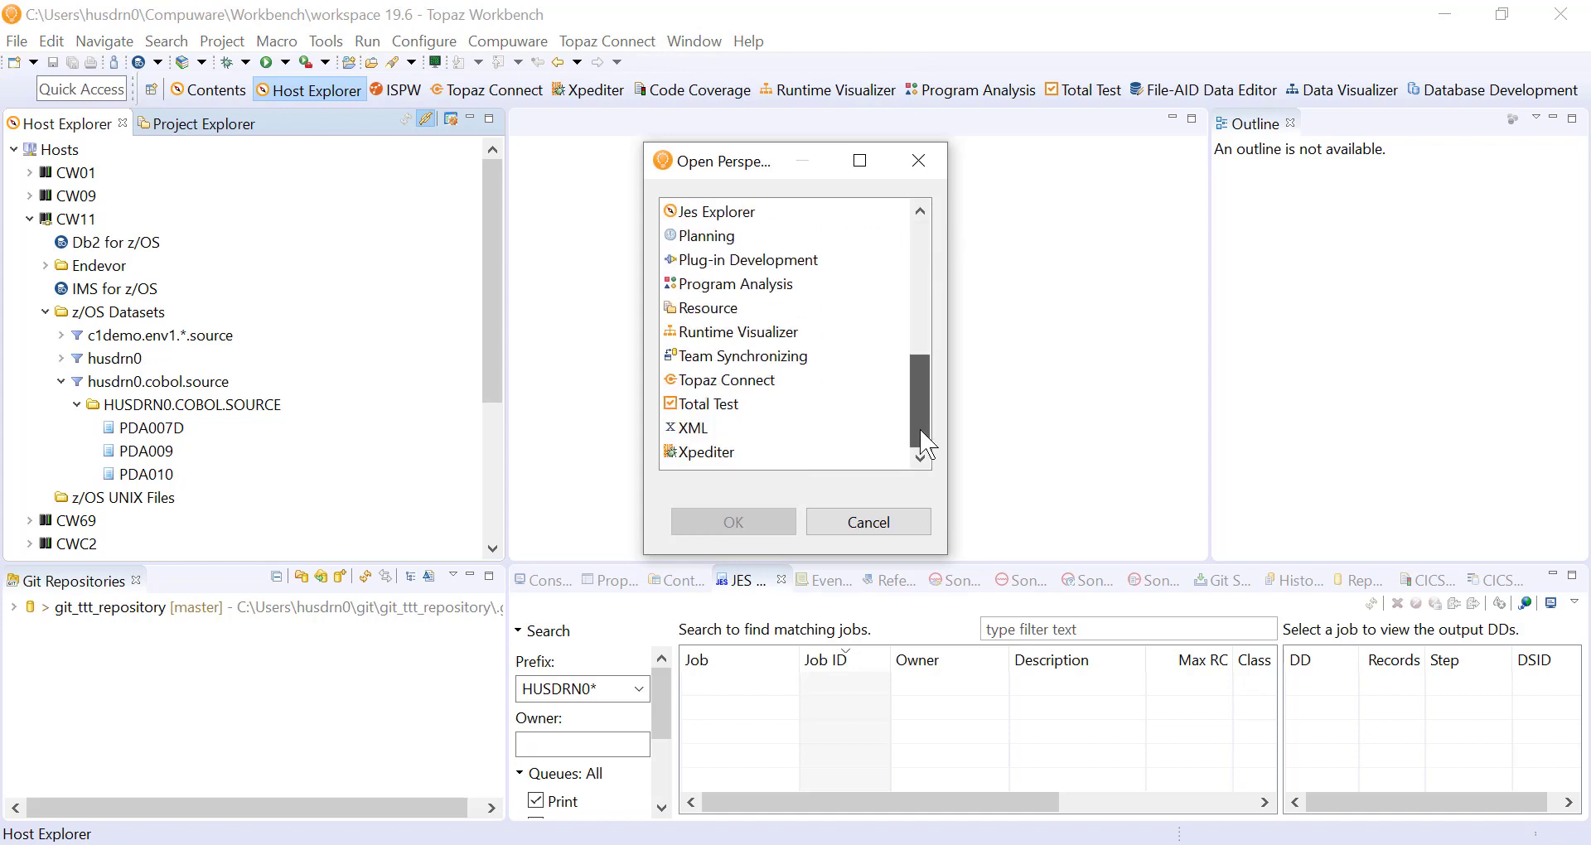
pyautogui.click(749, 381)
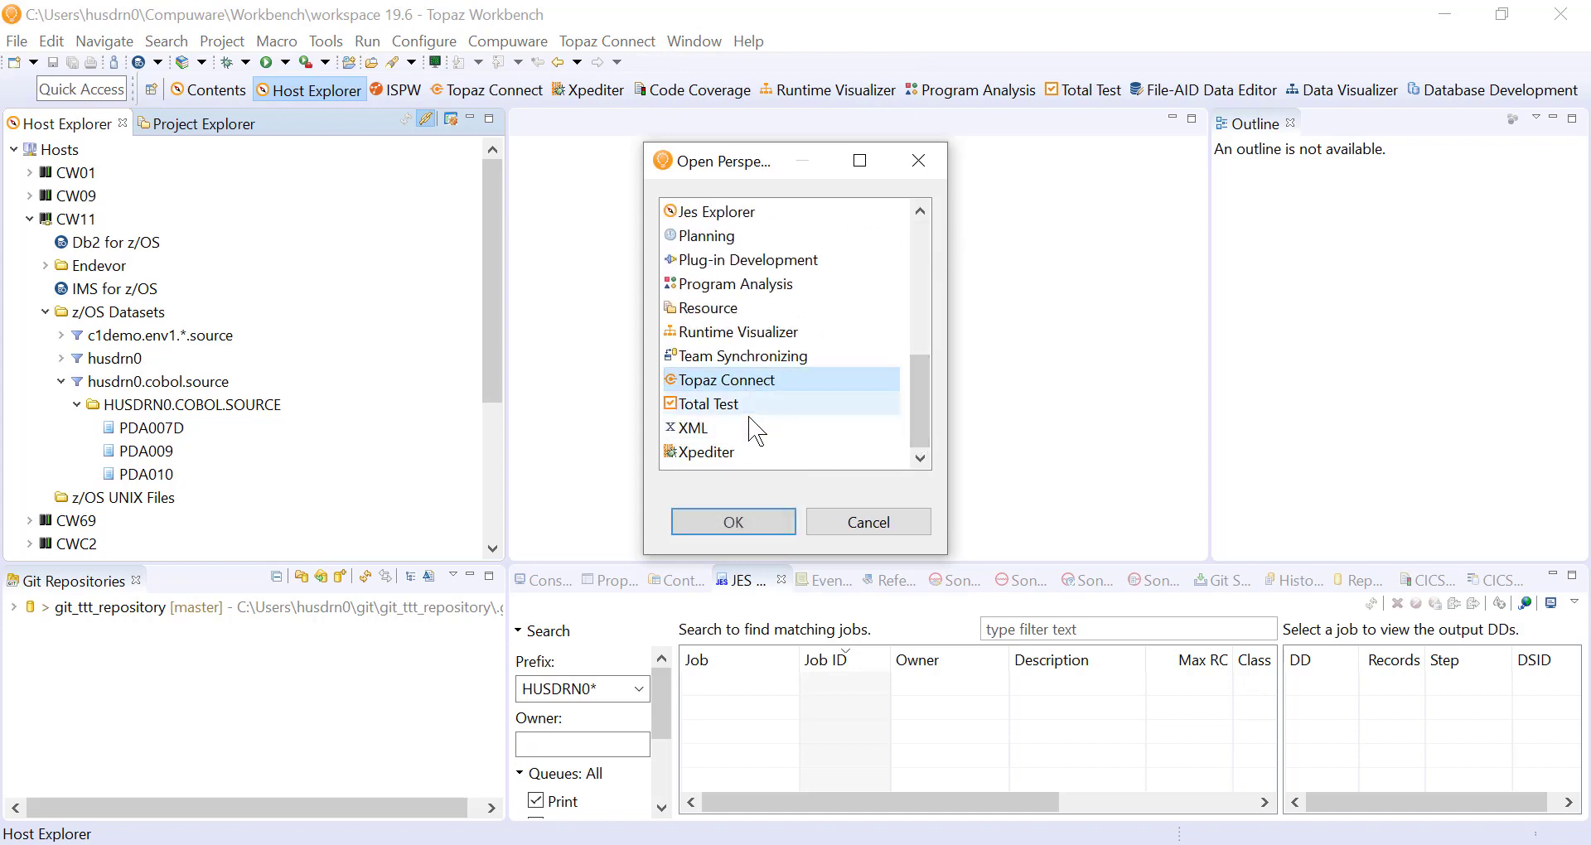
pyautogui.click(746, 527)
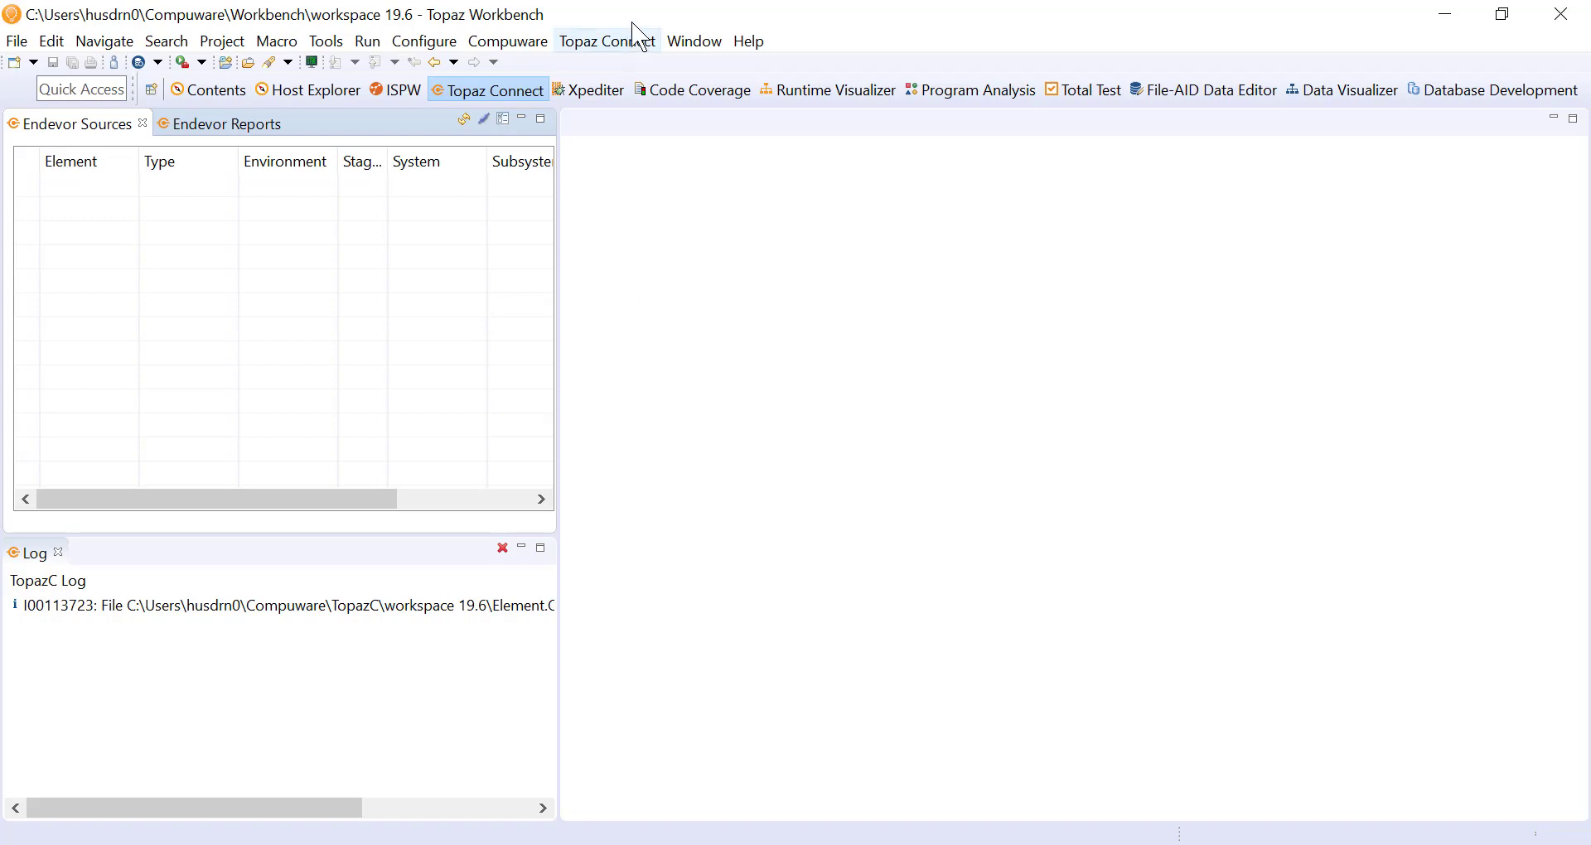
# Step: List the Endevor elements matching pda007 with the environment filter set to C1DEMO, keeping the other filter values
pyautogui.click(625, 43)
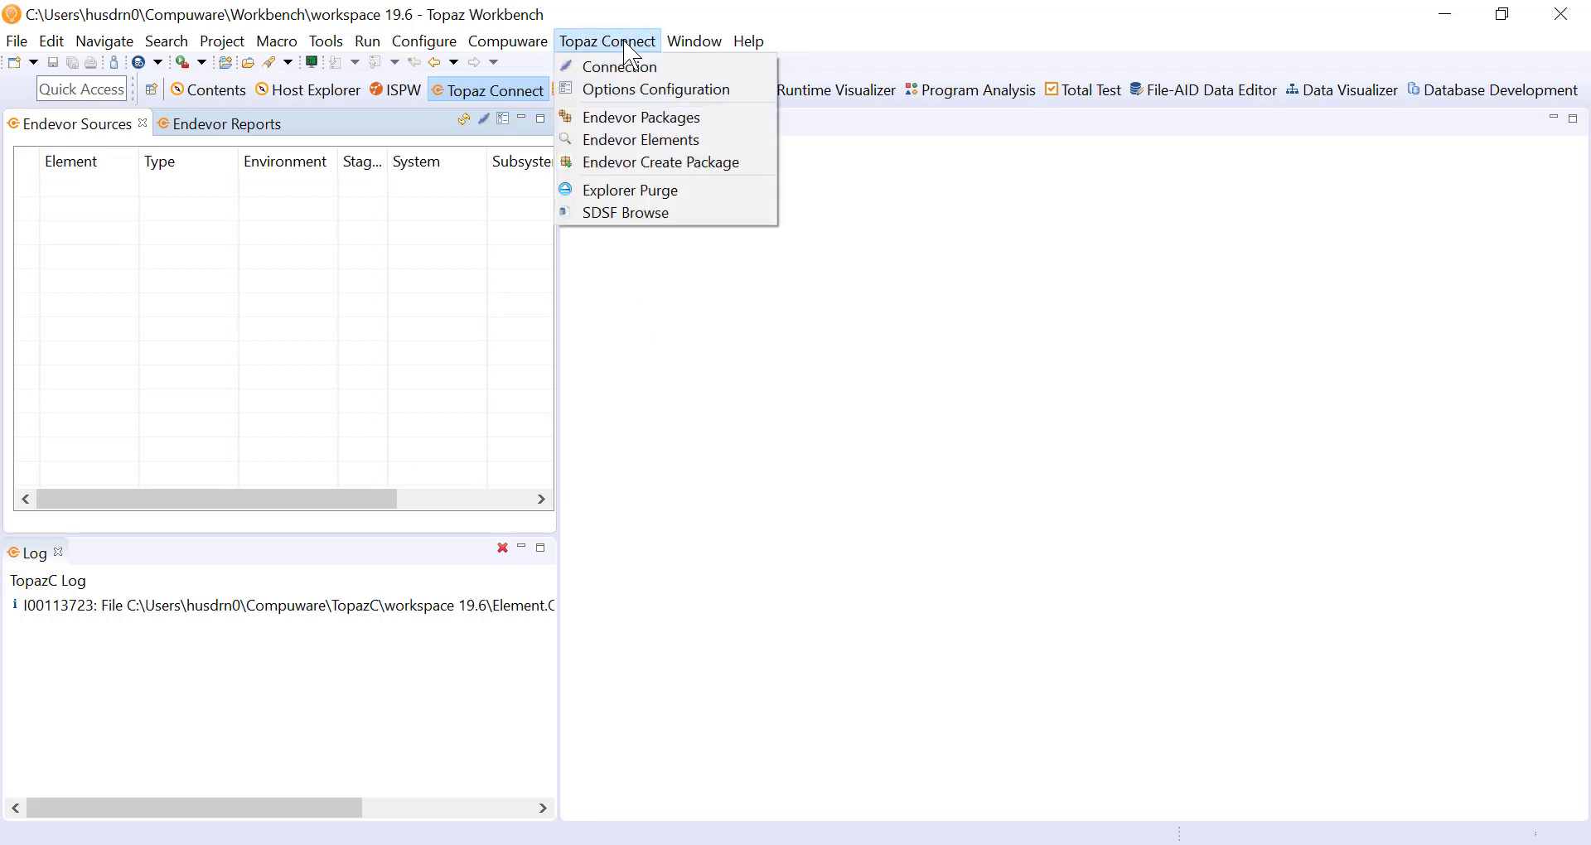
pyautogui.click(681, 141)
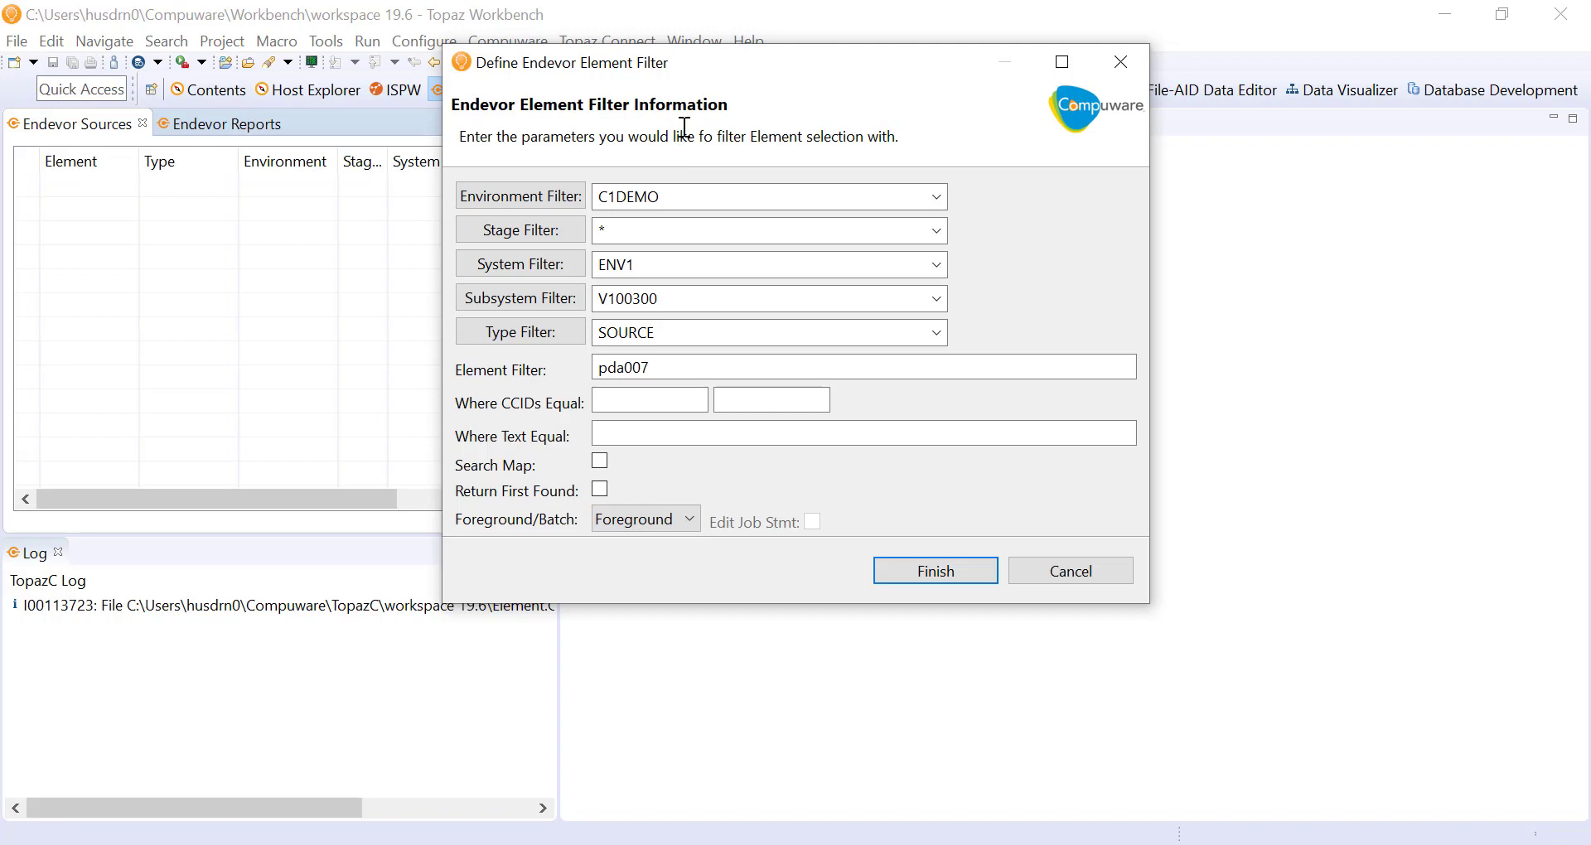
pyautogui.click(937, 199)
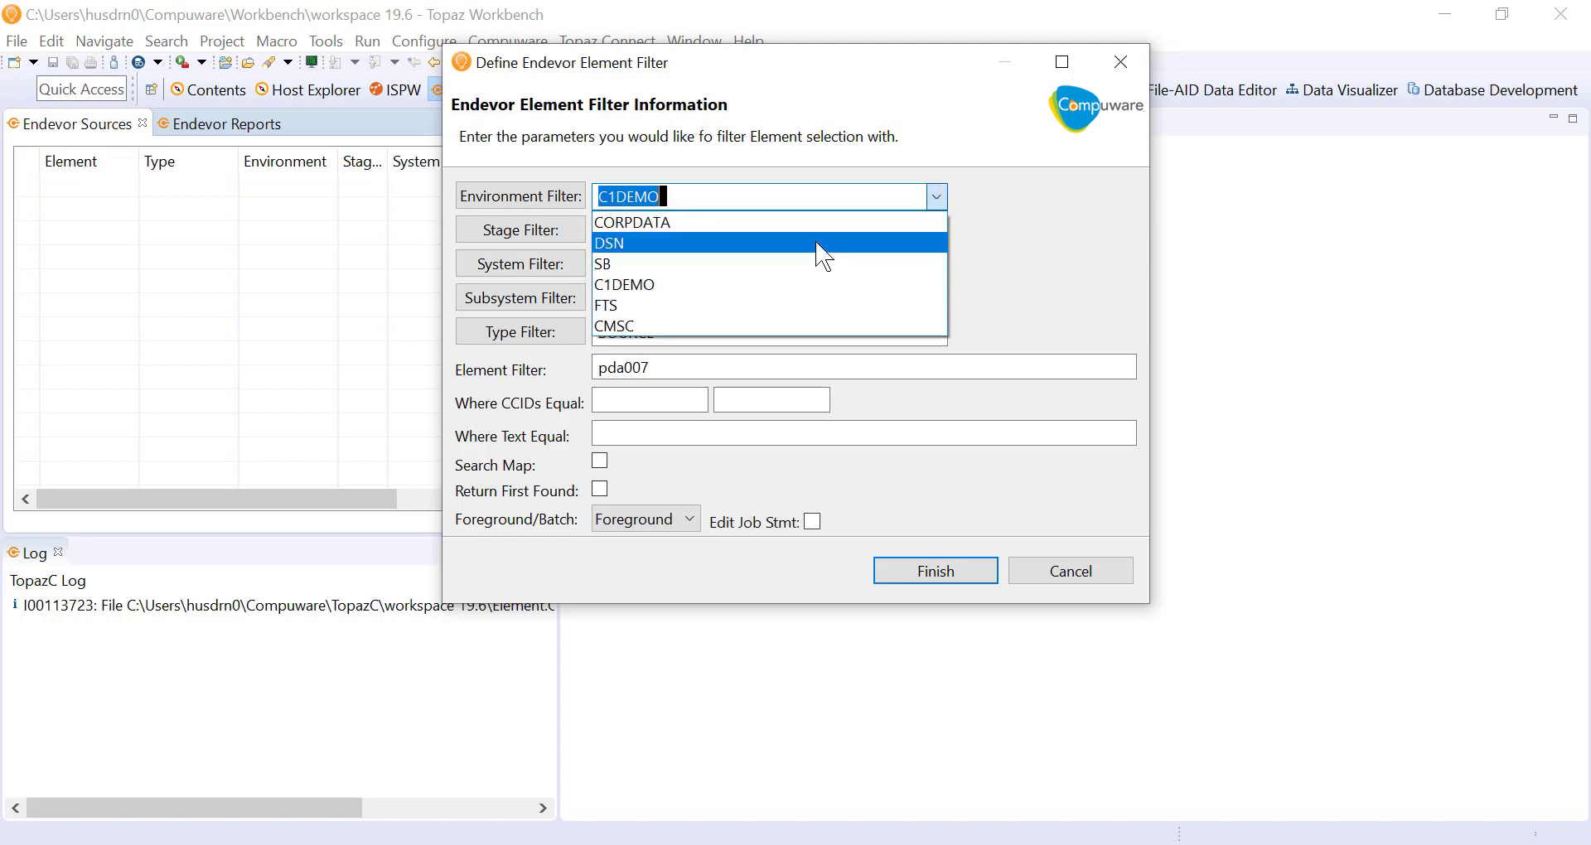
pyautogui.click(763, 290)
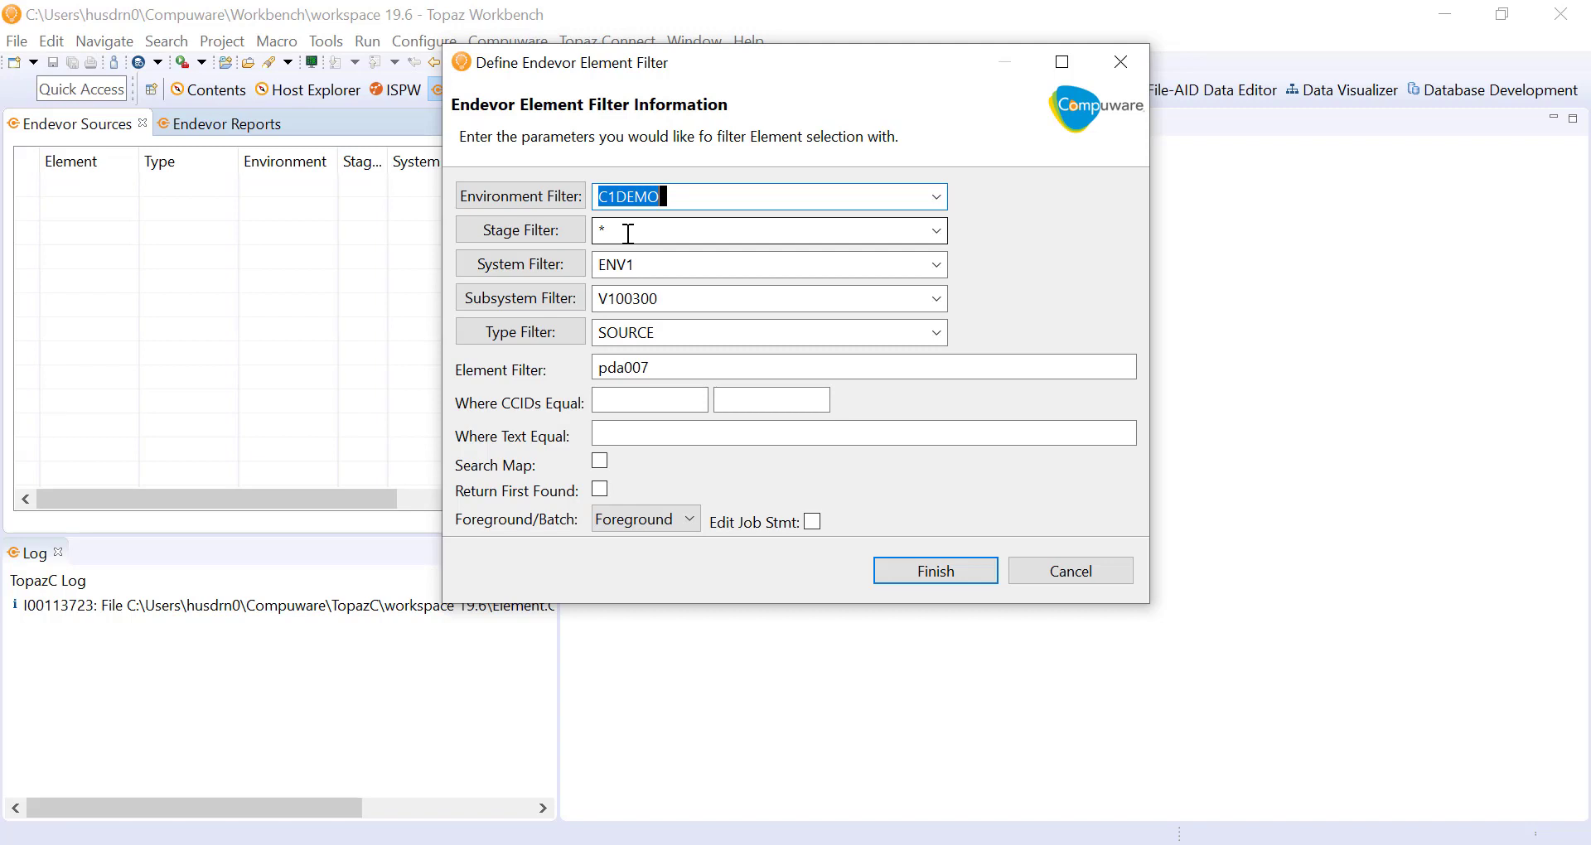
pyautogui.click(953, 579)
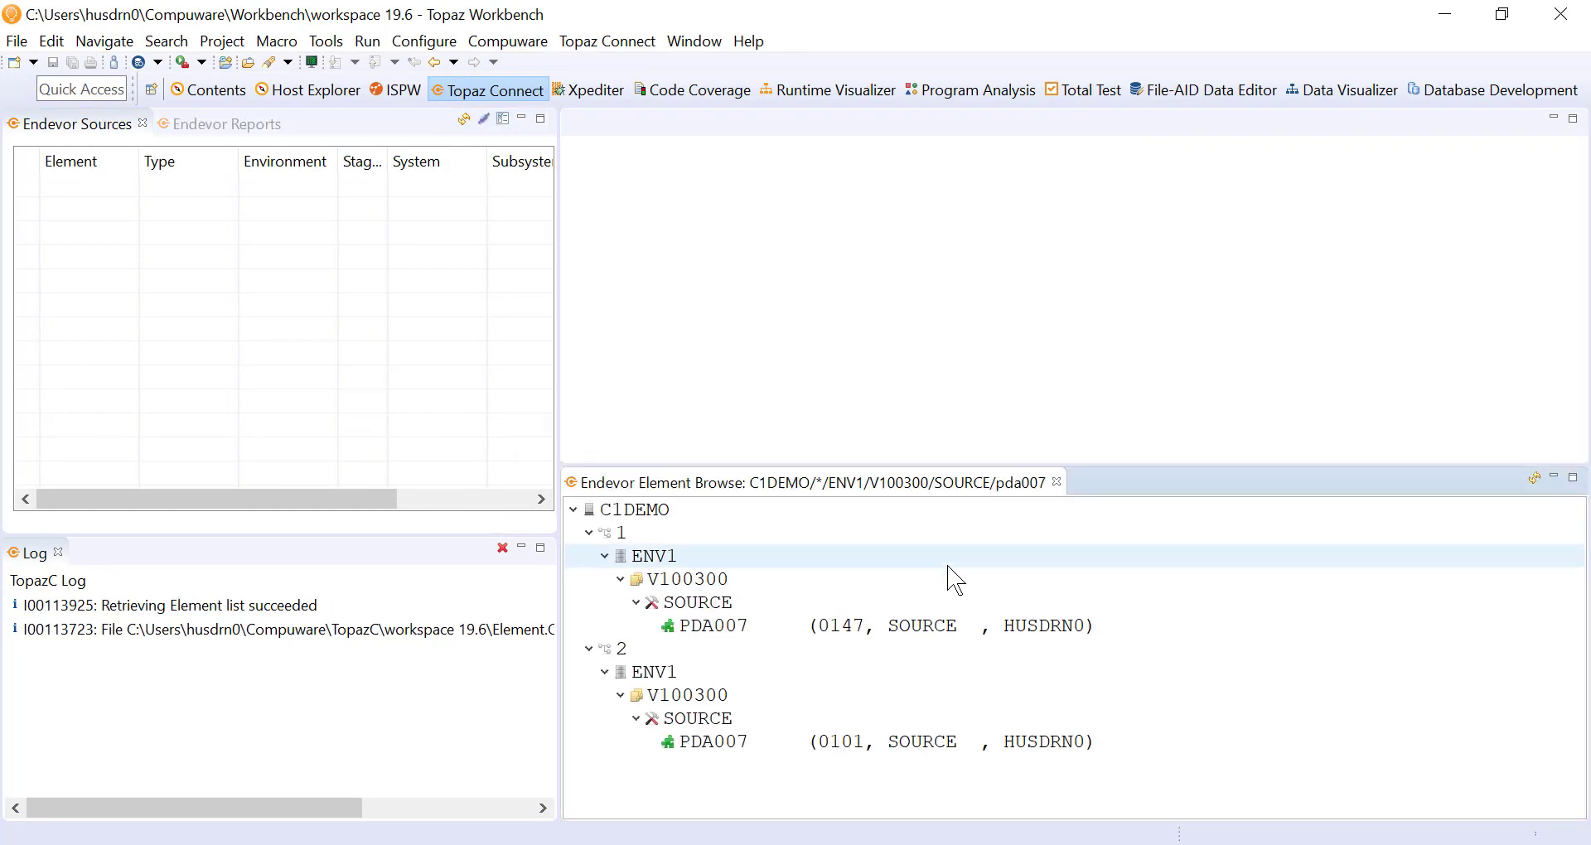
# Step: Check out the stage 1 element PDA007 for update to prefix HUSDRN0.COBOL, accepting the existing checkout options
pyautogui.click(847, 632)
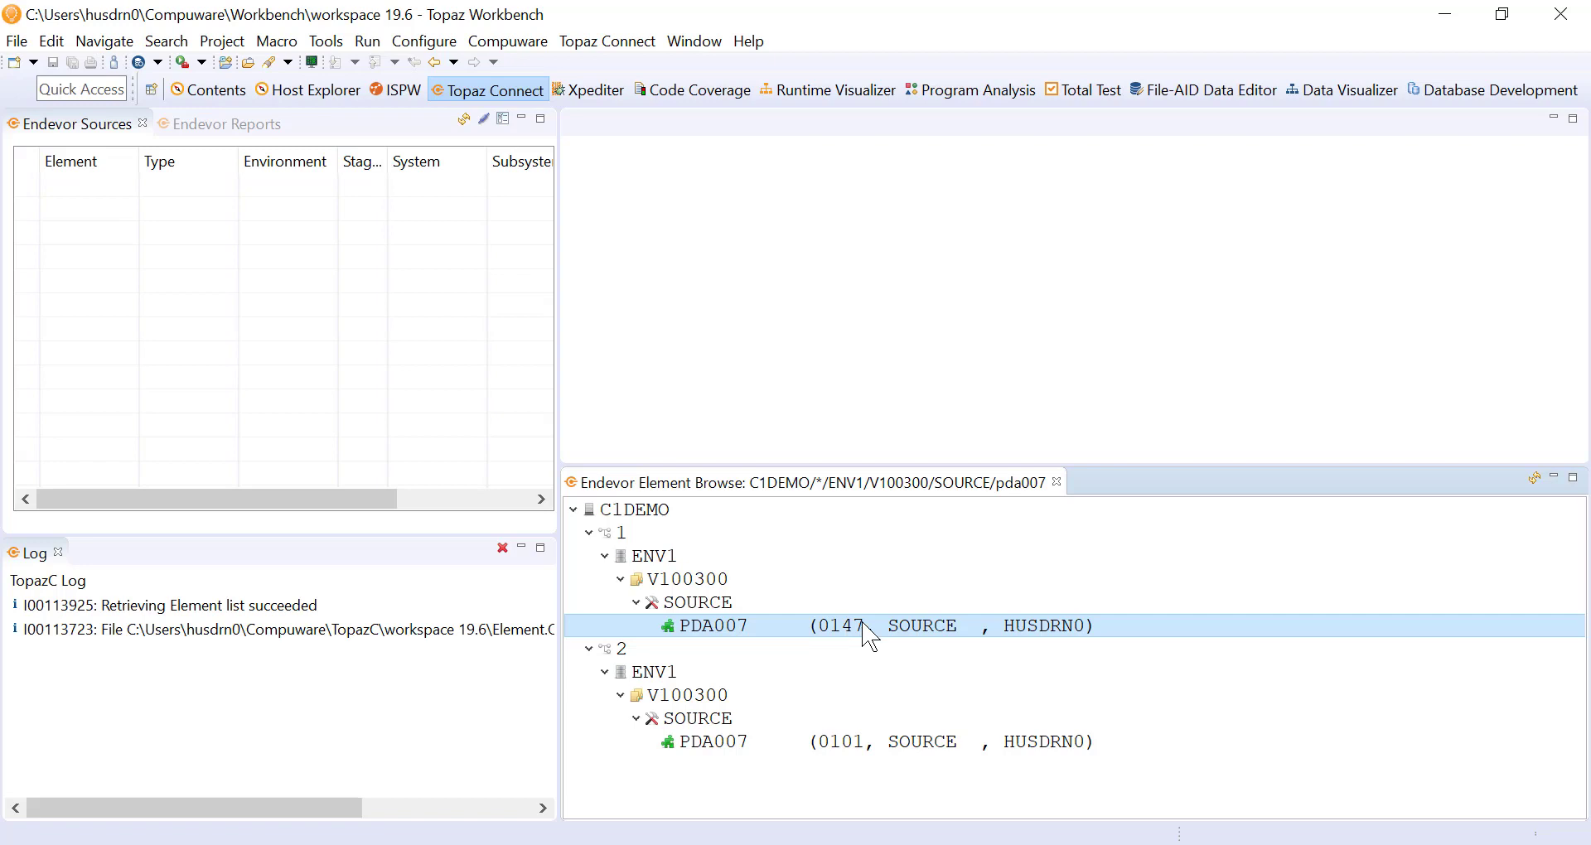
pyautogui.rightClick(862, 626)
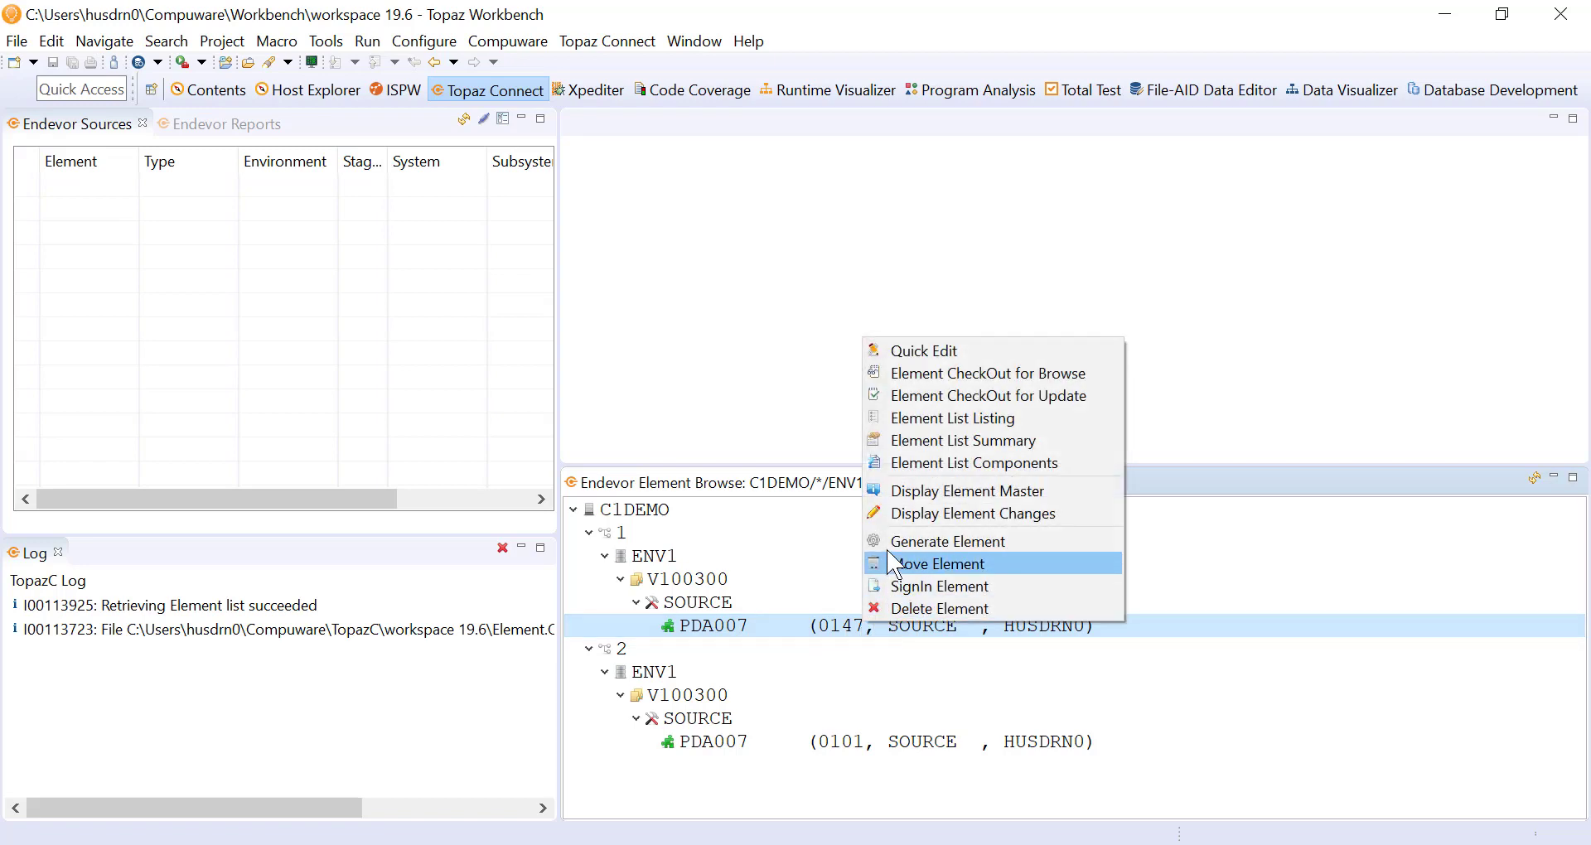
pyautogui.click(947, 398)
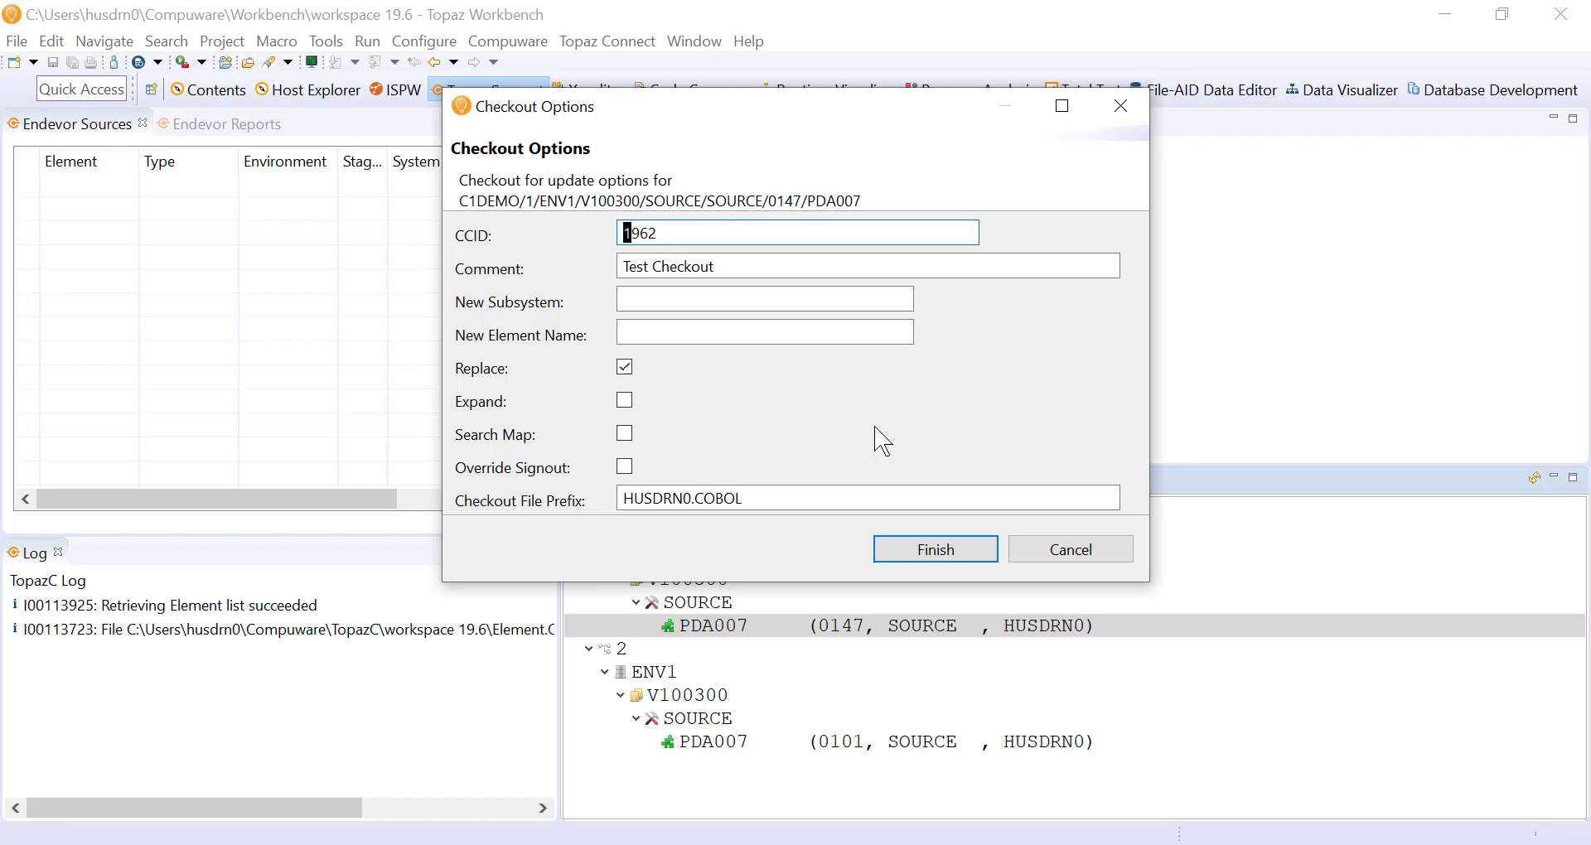
pyautogui.click(934, 559)
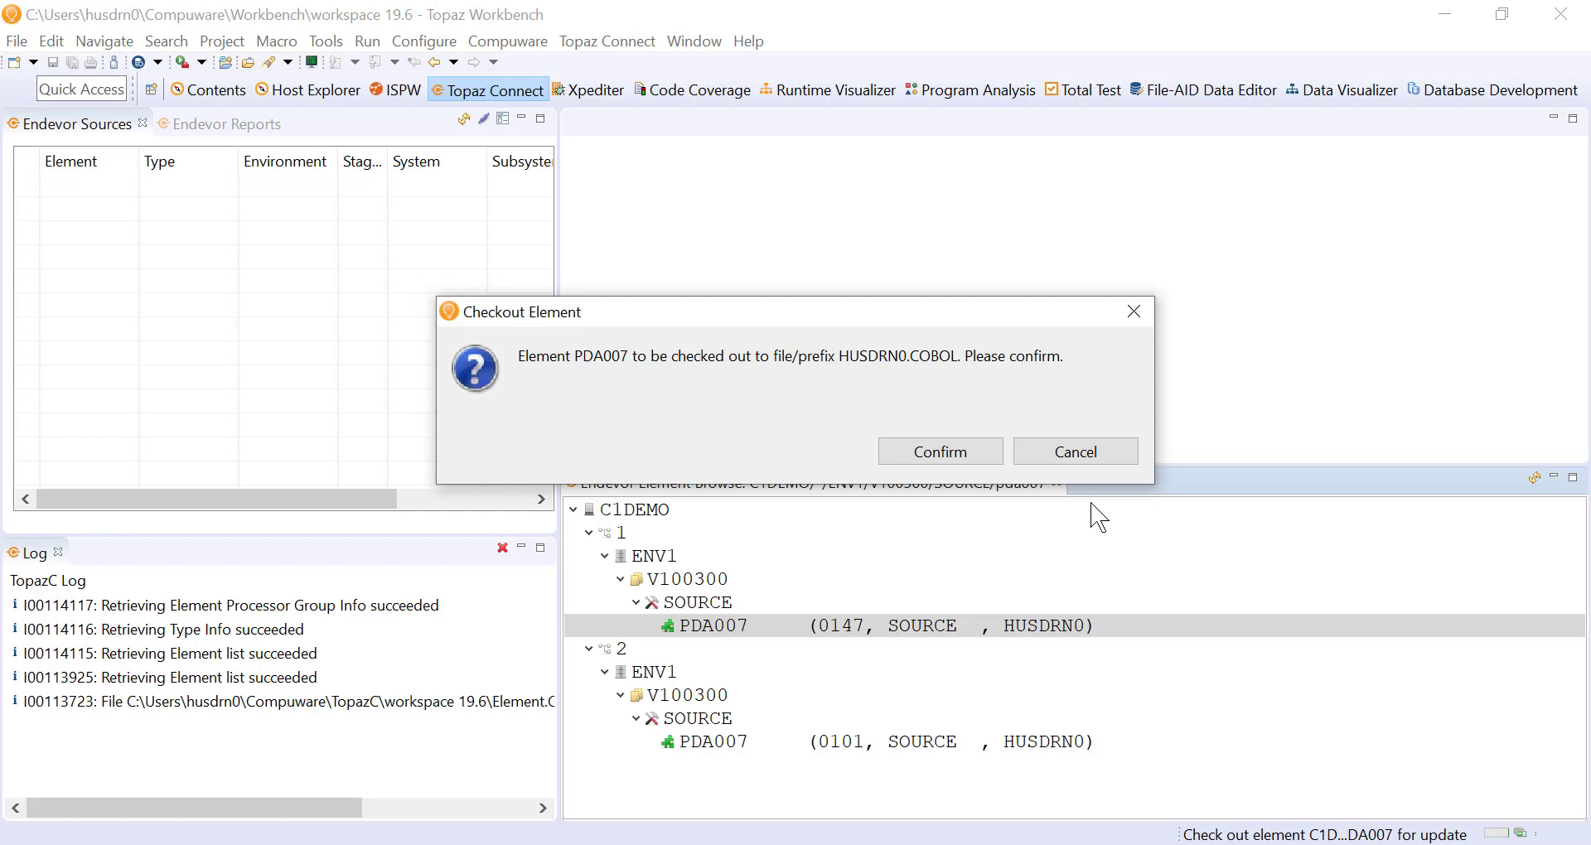
pyautogui.click(944, 452)
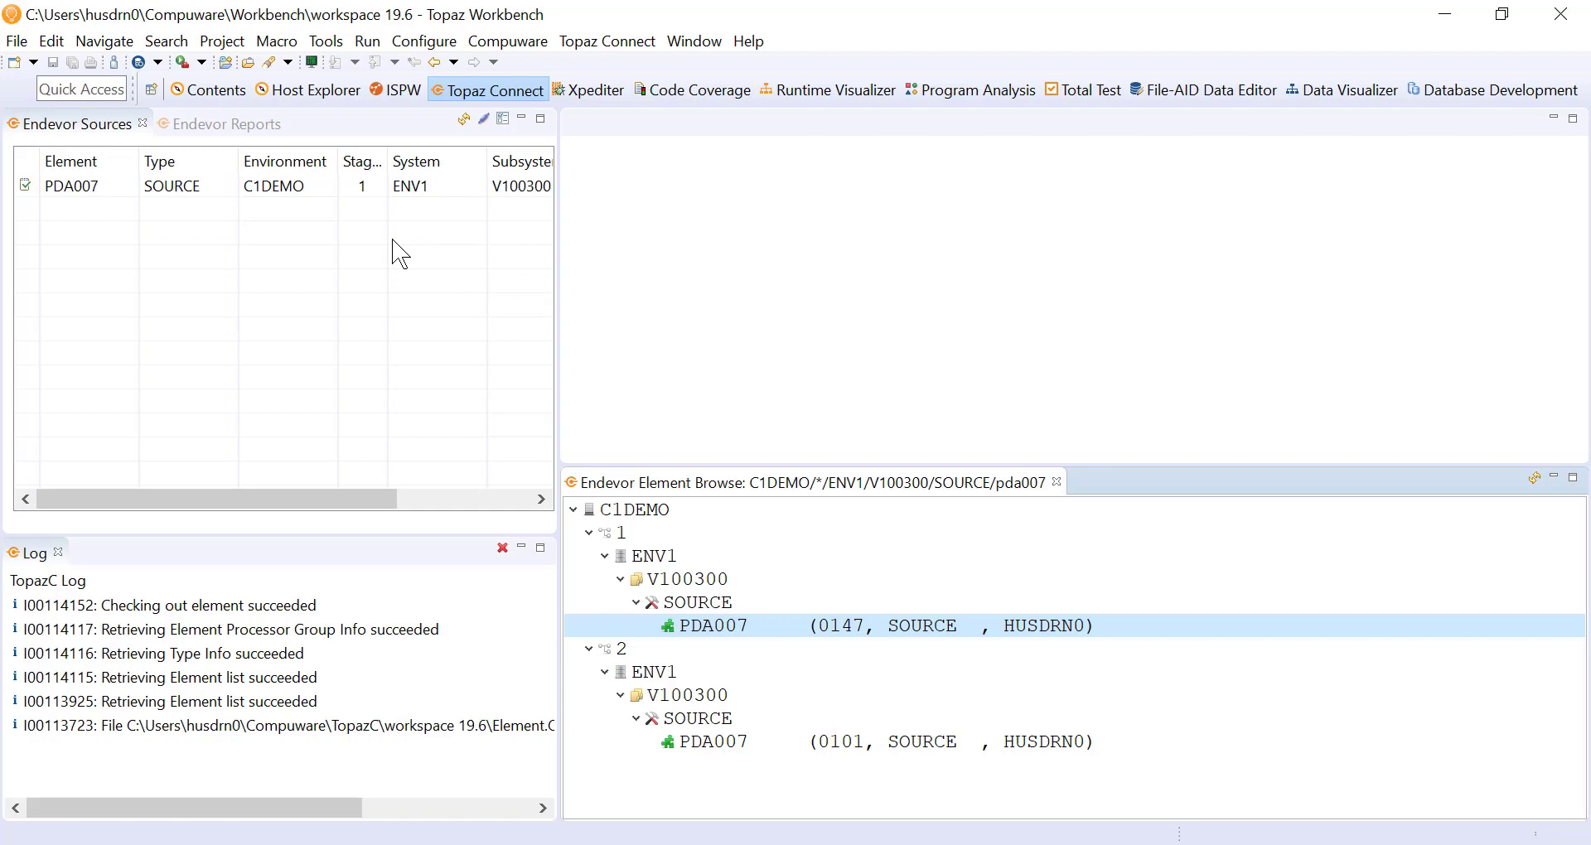
# Step: Switch to the Host Explorer perspective and refresh the HUSDRN0.COBOL.SOURCE dataset
pyautogui.click(303, 191)
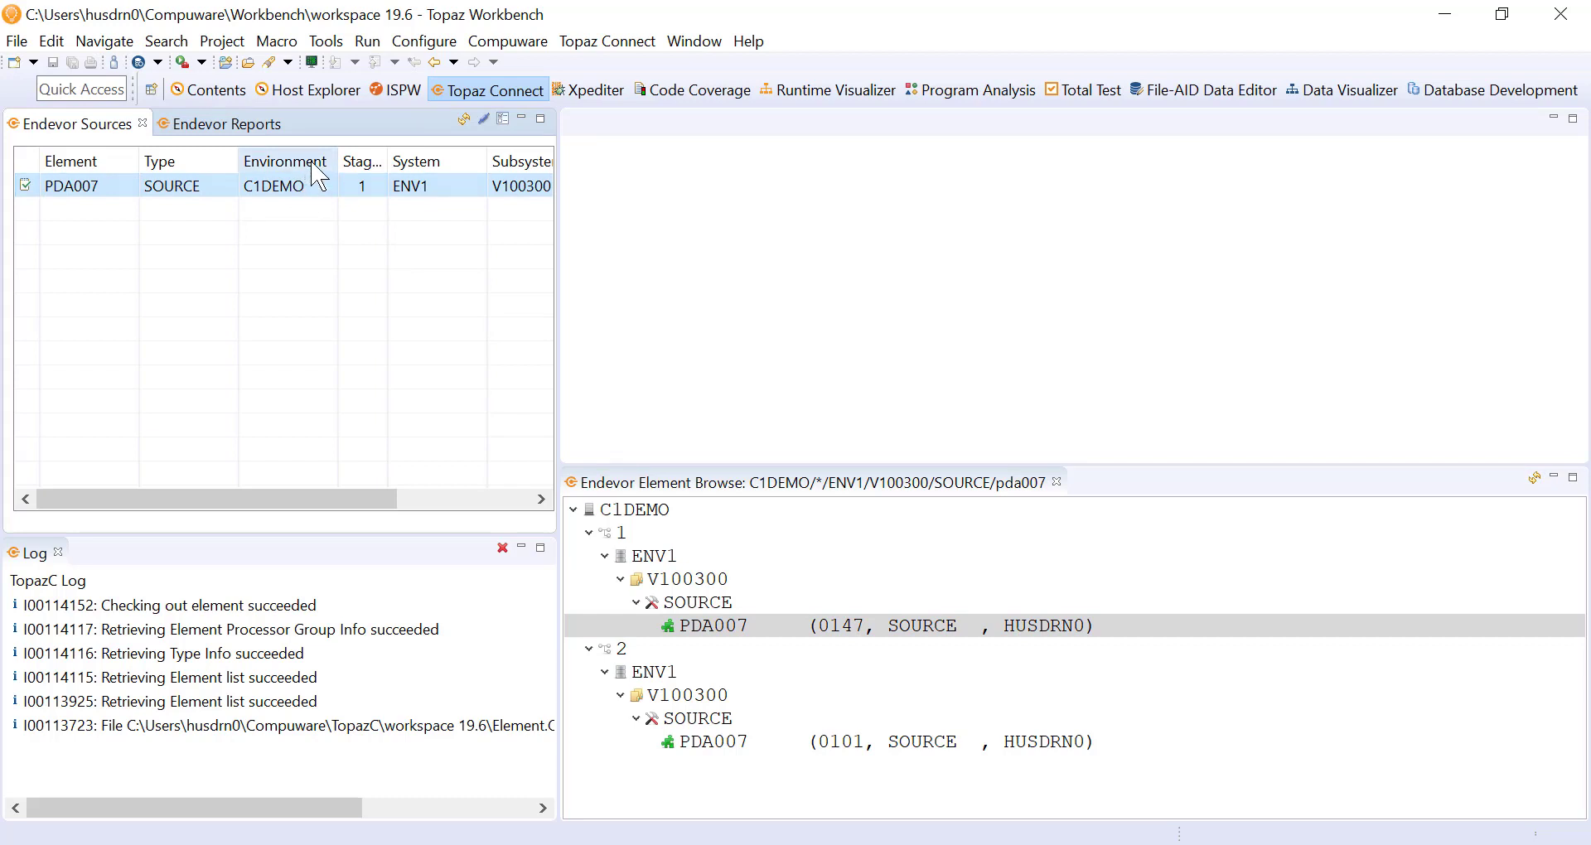
pyautogui.click(343, 99)
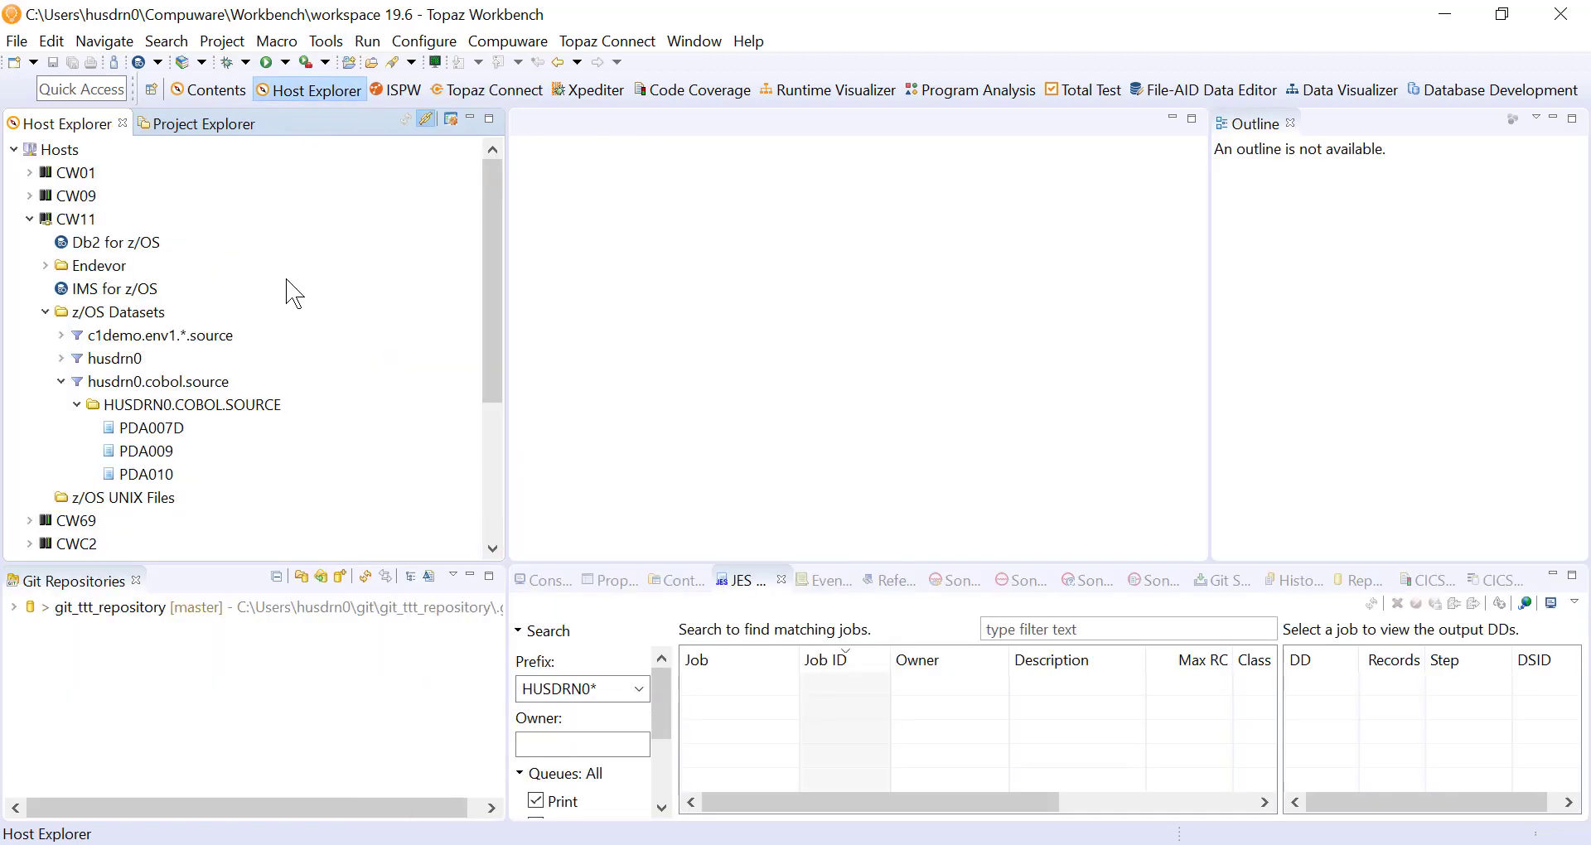
pyautogui.click(265, 406)
pyautogui.rightClick(266, 415)
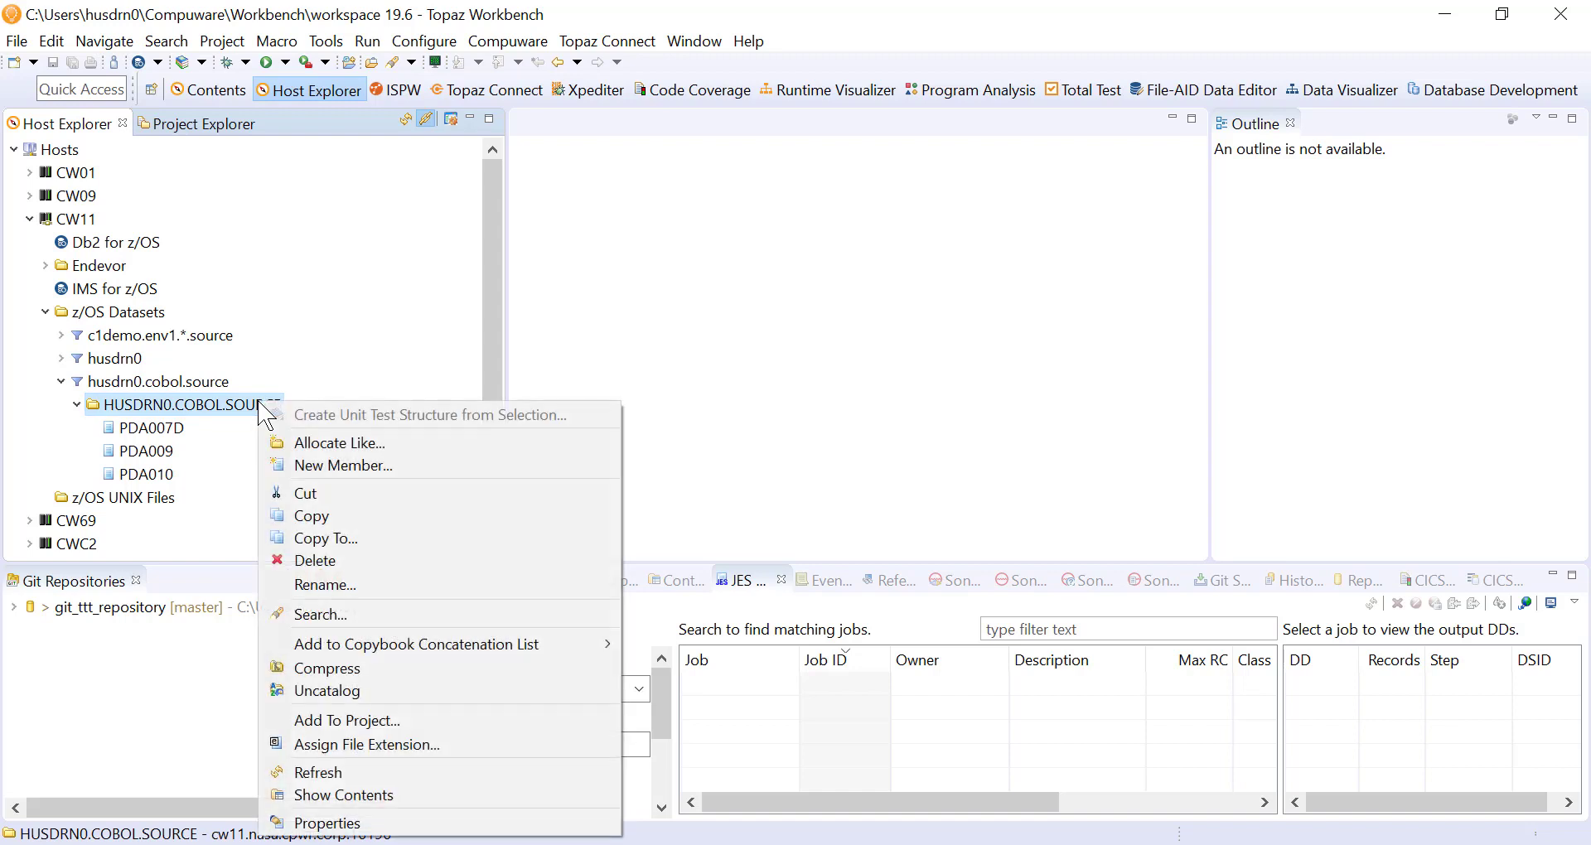
pyautogui.click(362, 782)
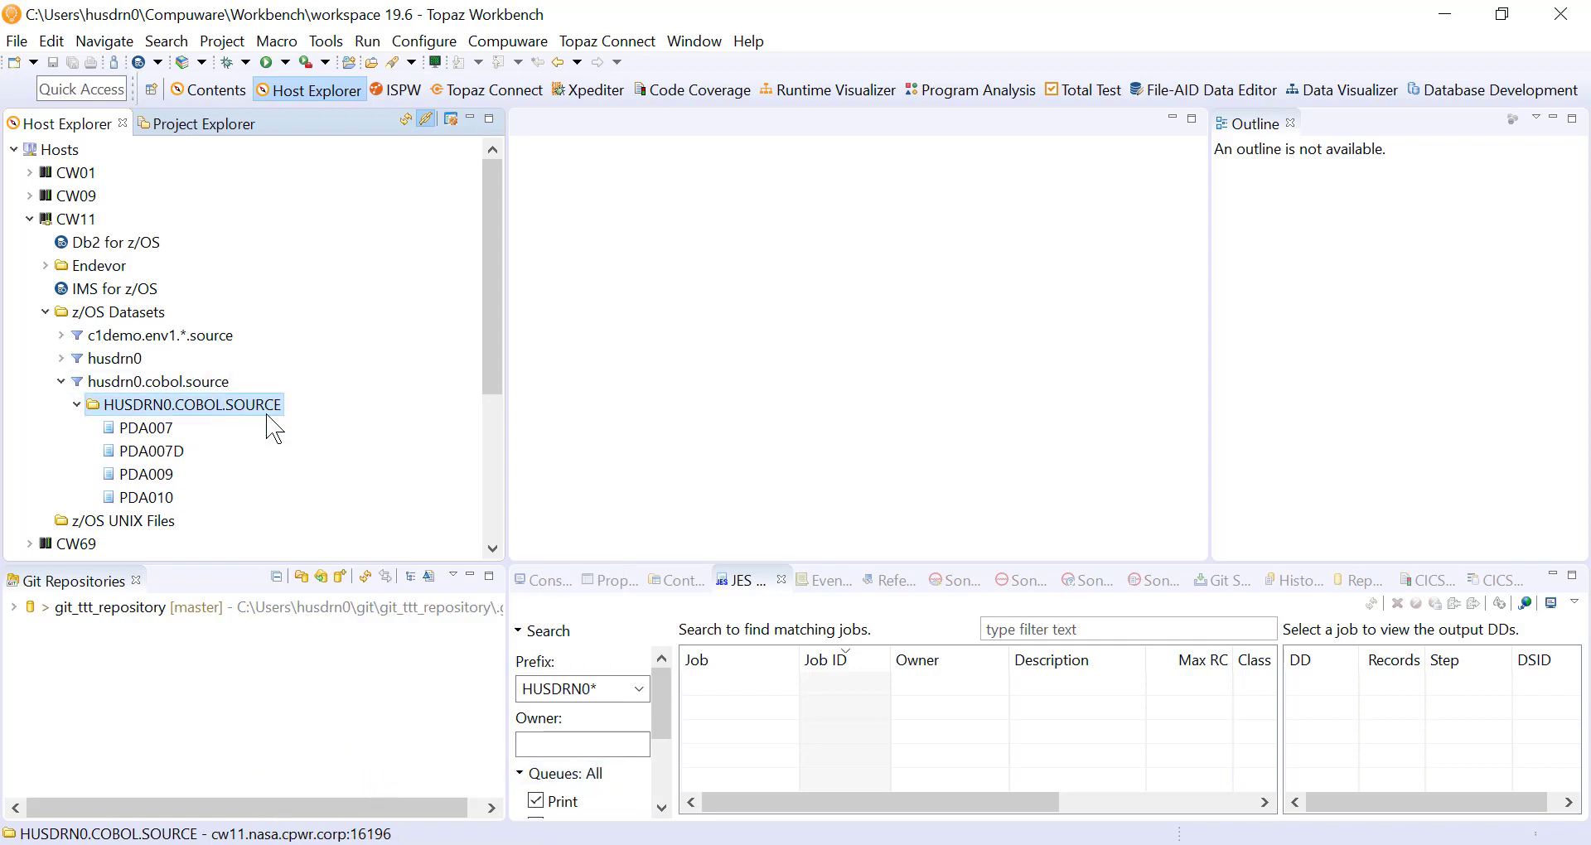
# Step: Open member PDA007 without configuring copybooks, change the line 3 comment time to 11:43AM, and close it with changes saved
pyautogui.doubleClick(143, 429)
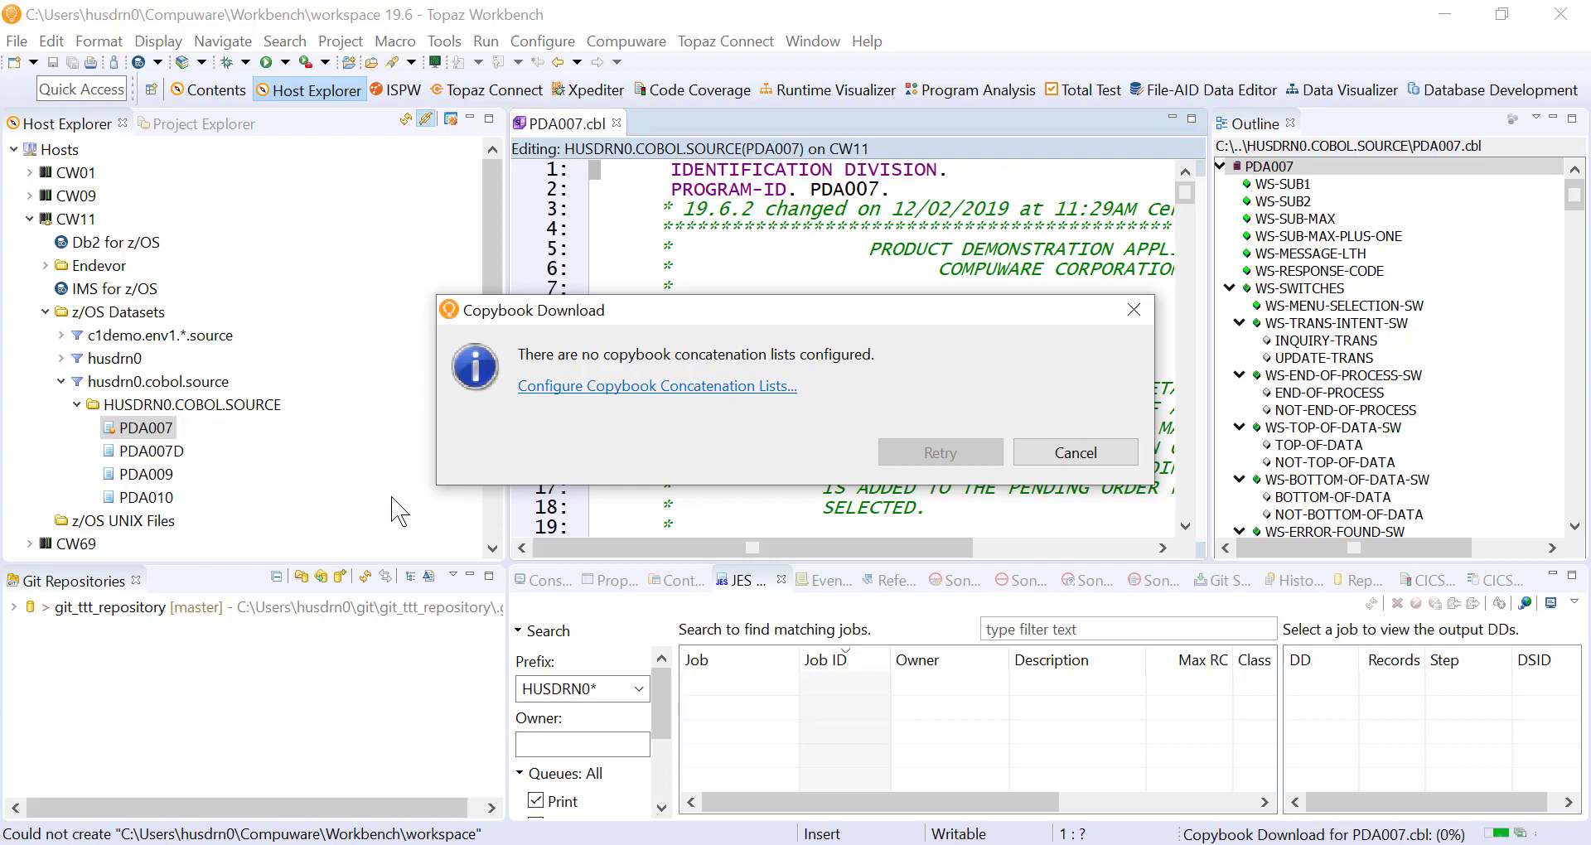
pyautogui.click(1078, 454)
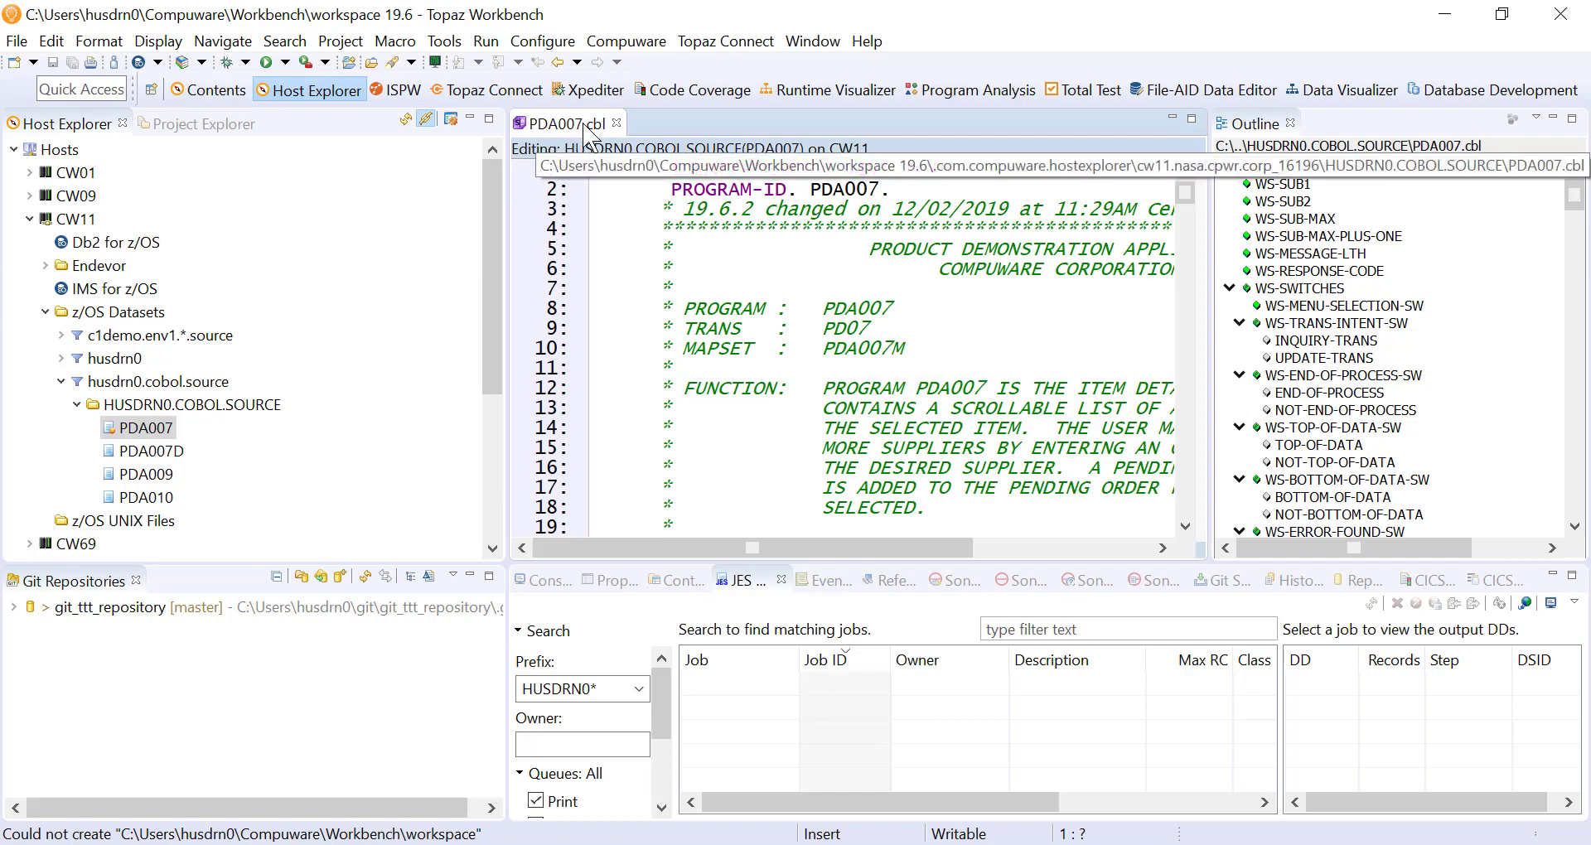
pyautogui.click(1092, 210)
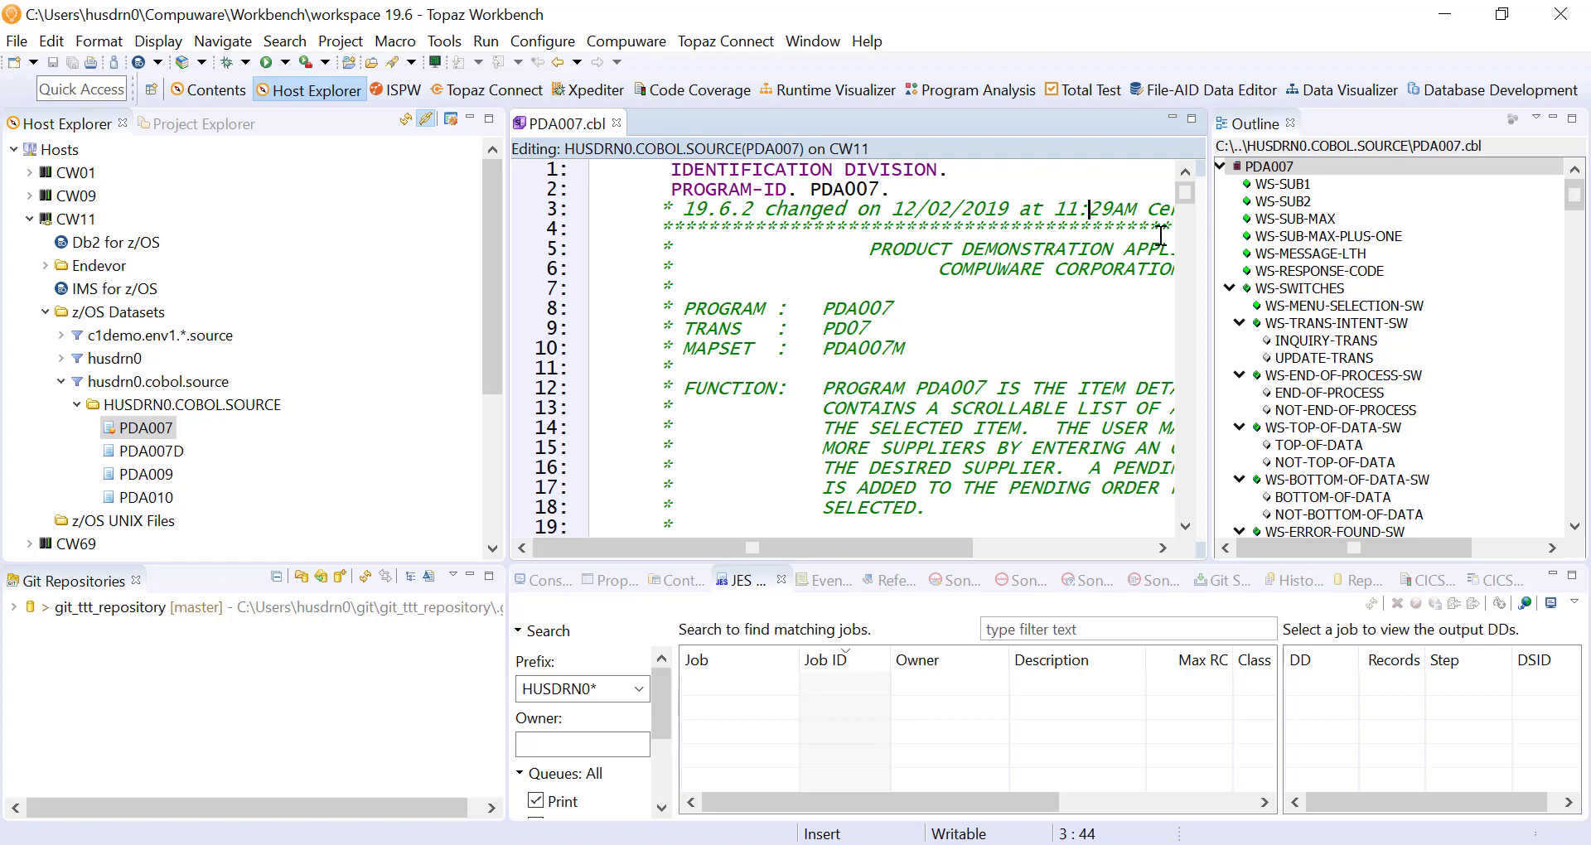
pyautogui.write('43')
pyautogui.press('Delete')
pyautogui.press('Delete')
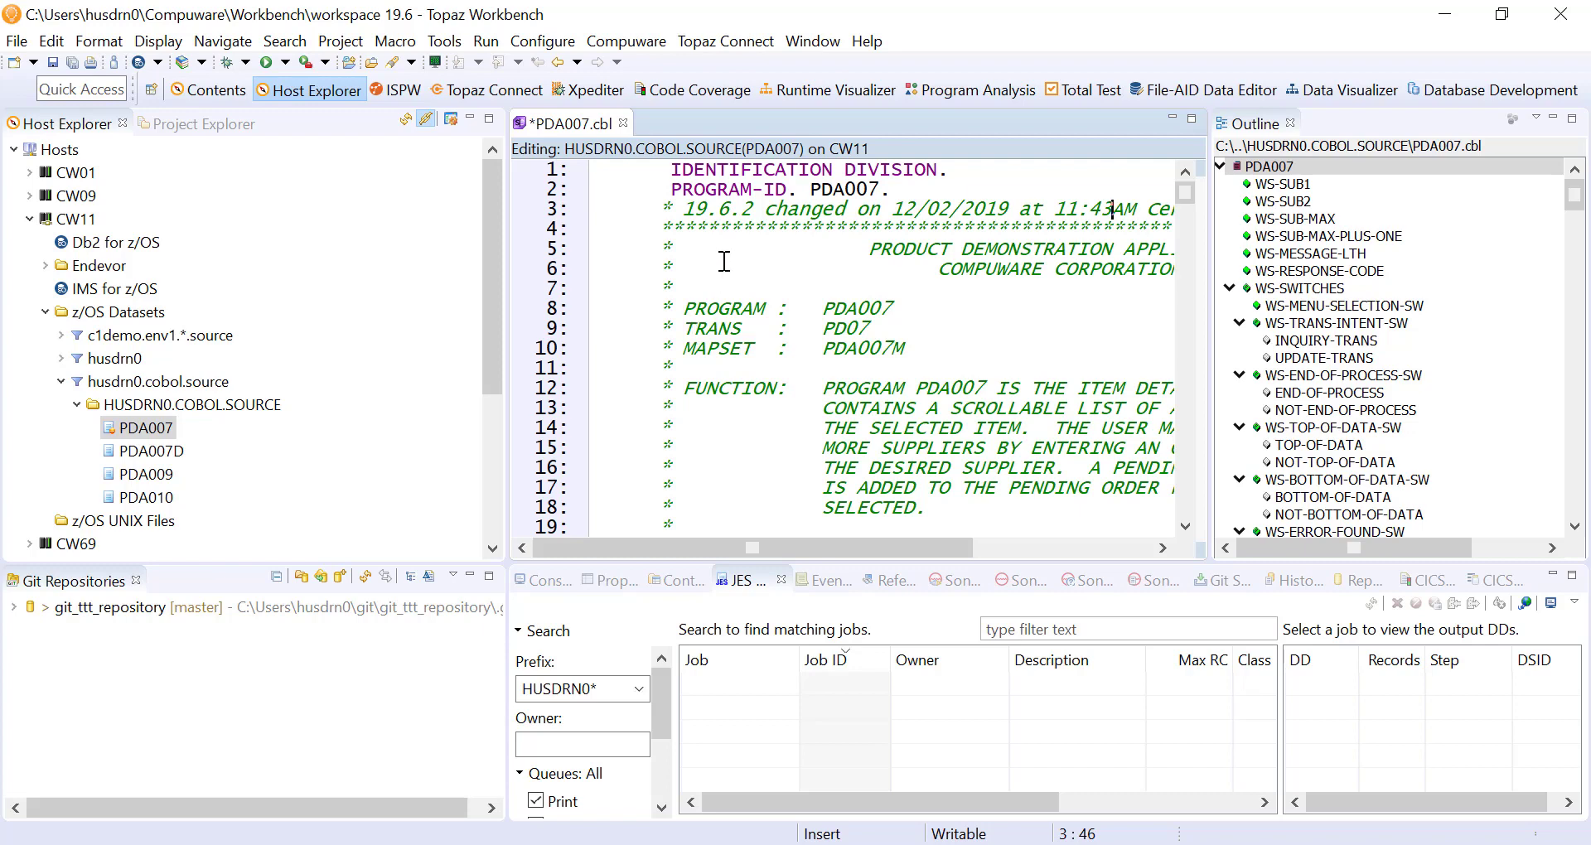
pyautogui.click(623, 124)
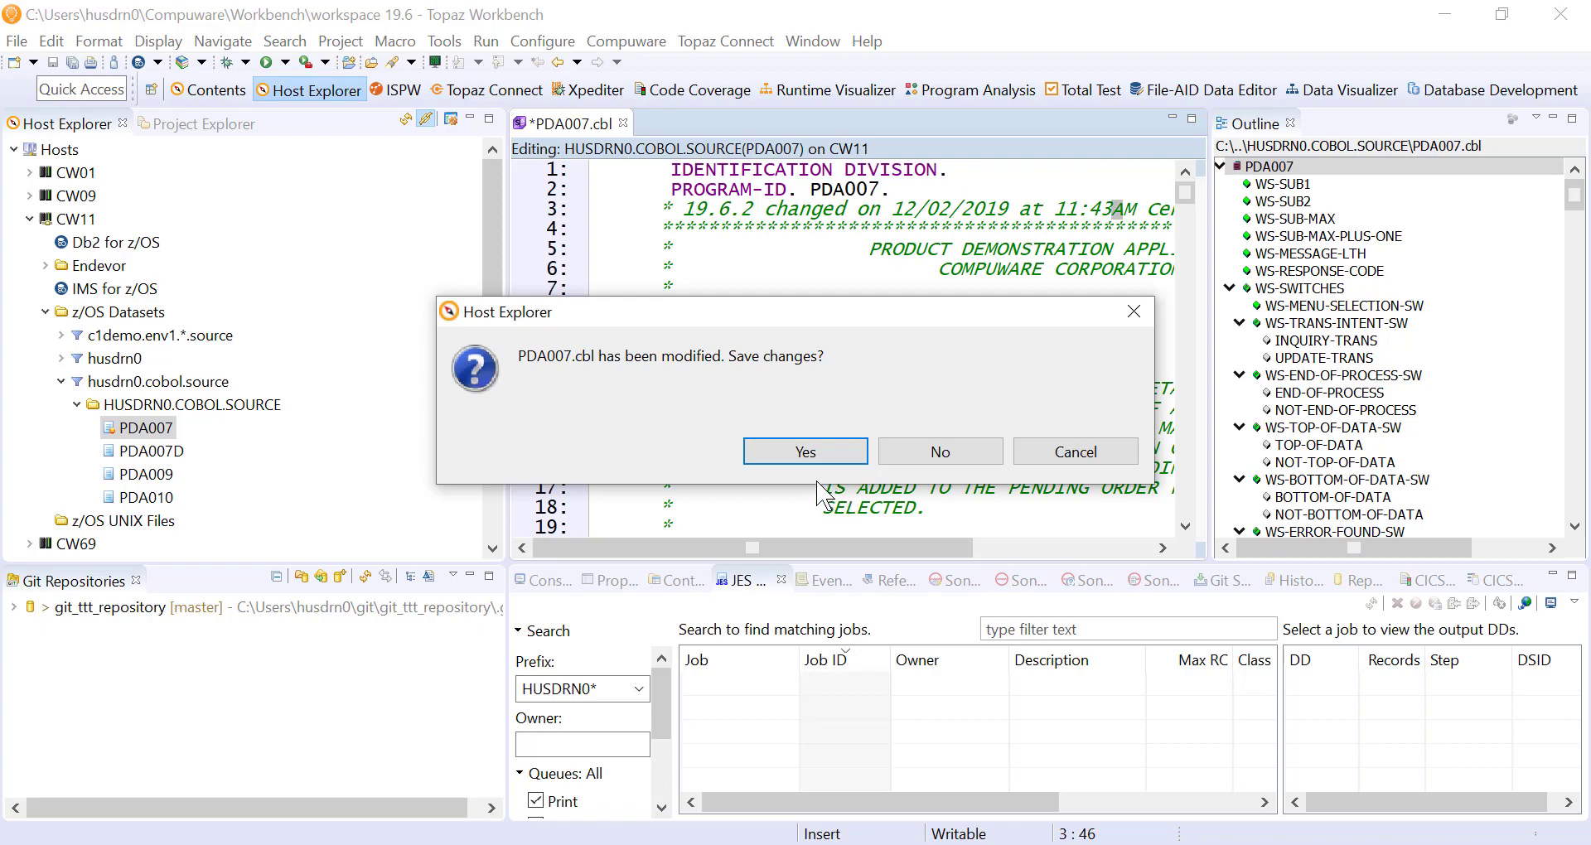
pyautogui.click(806, 455)
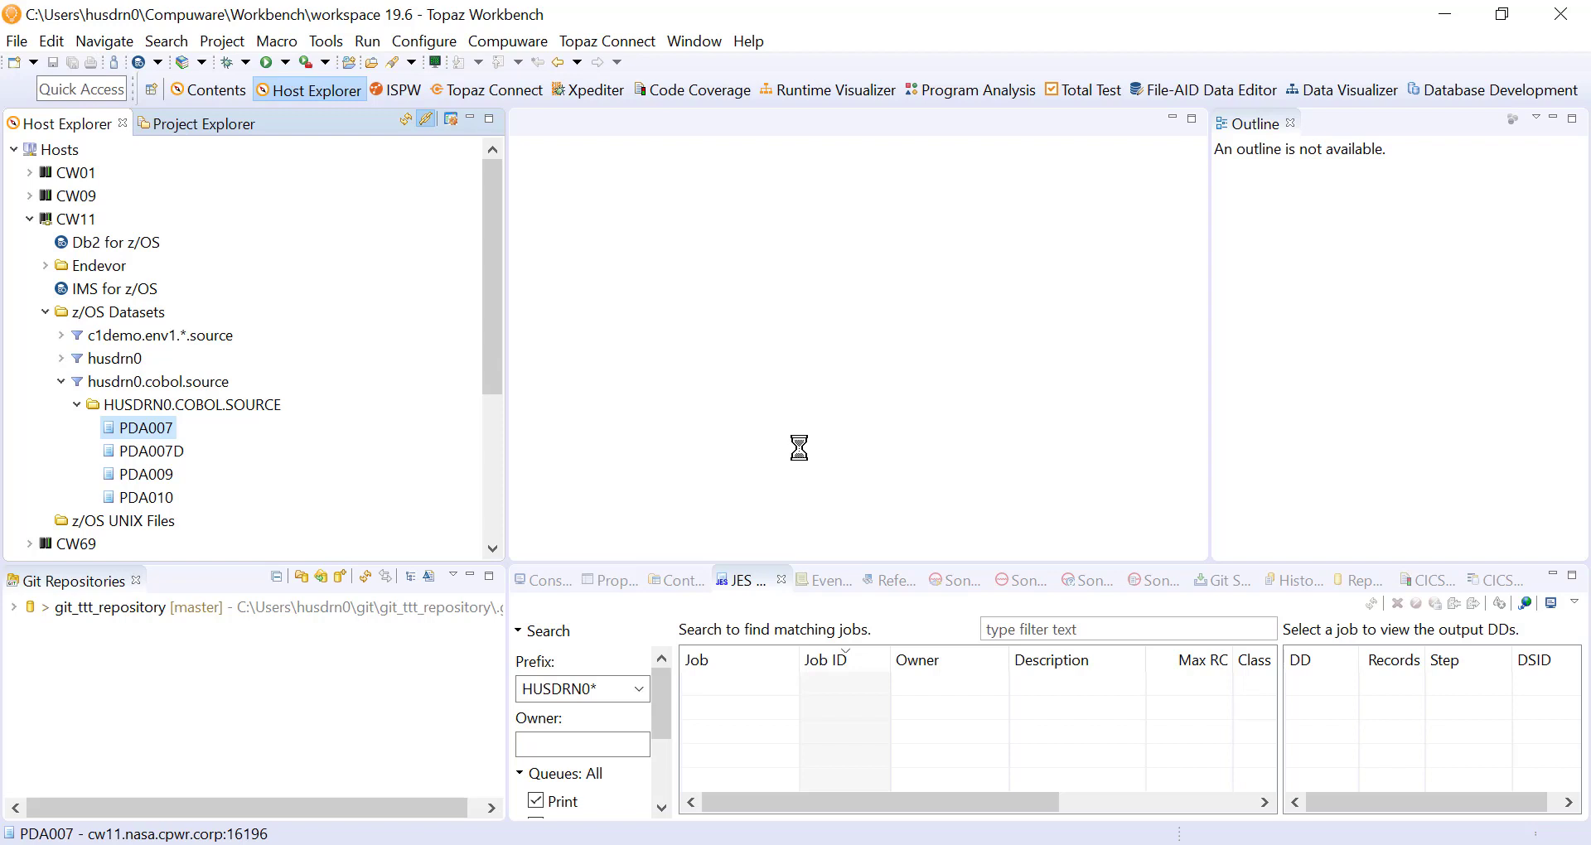
# Step: Check in PDA007 from the Endevor sources in Topaz Connect with the existing options, and refresh the element browse list
pyautogui.click(517, 103)
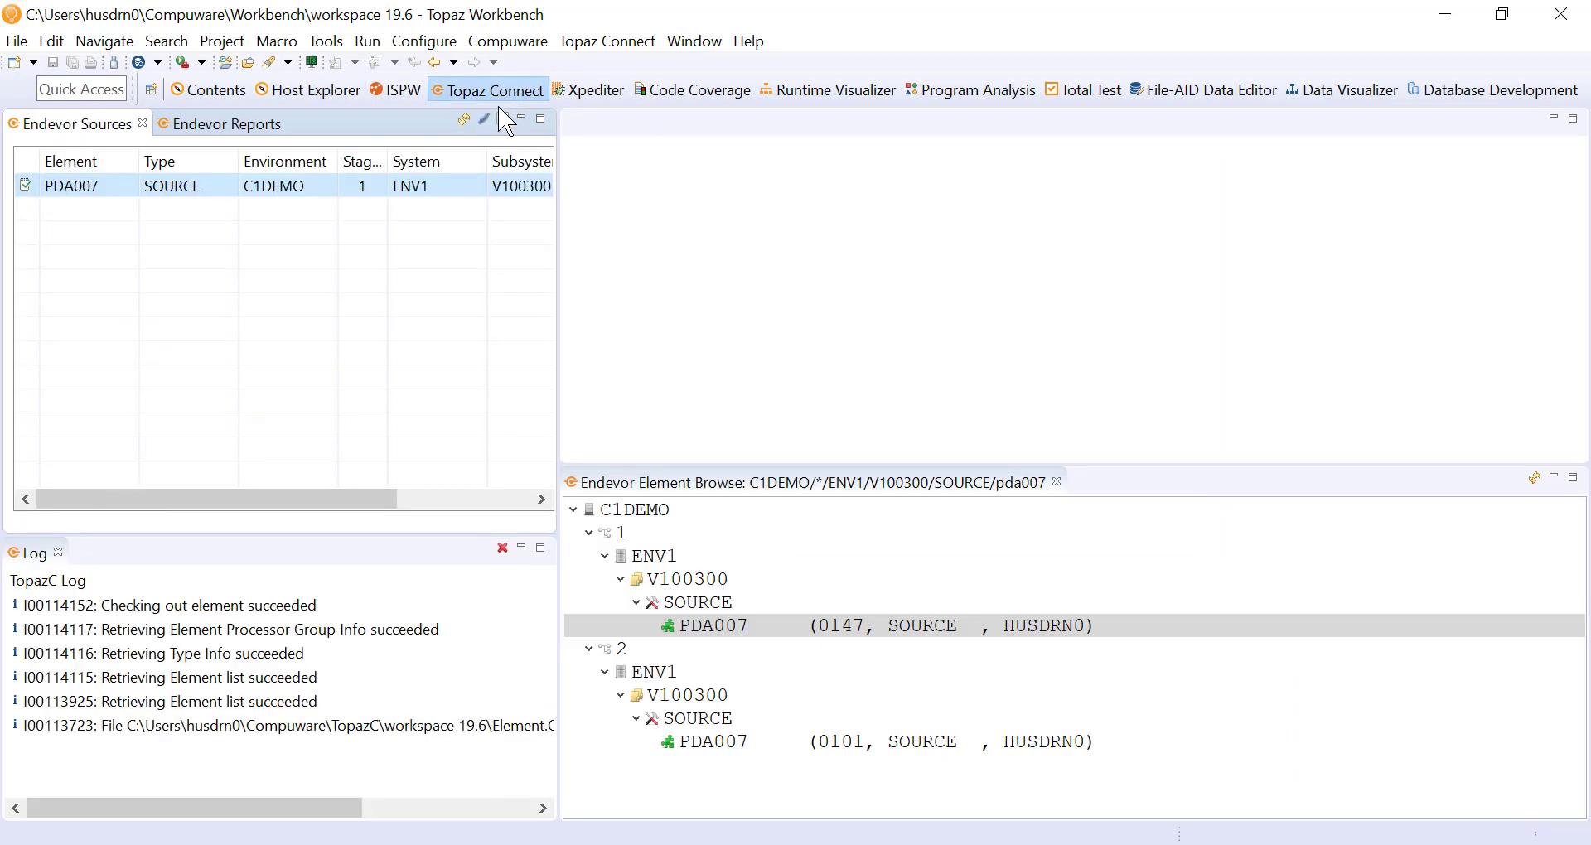
pyautogui.rightClick(358, 195)
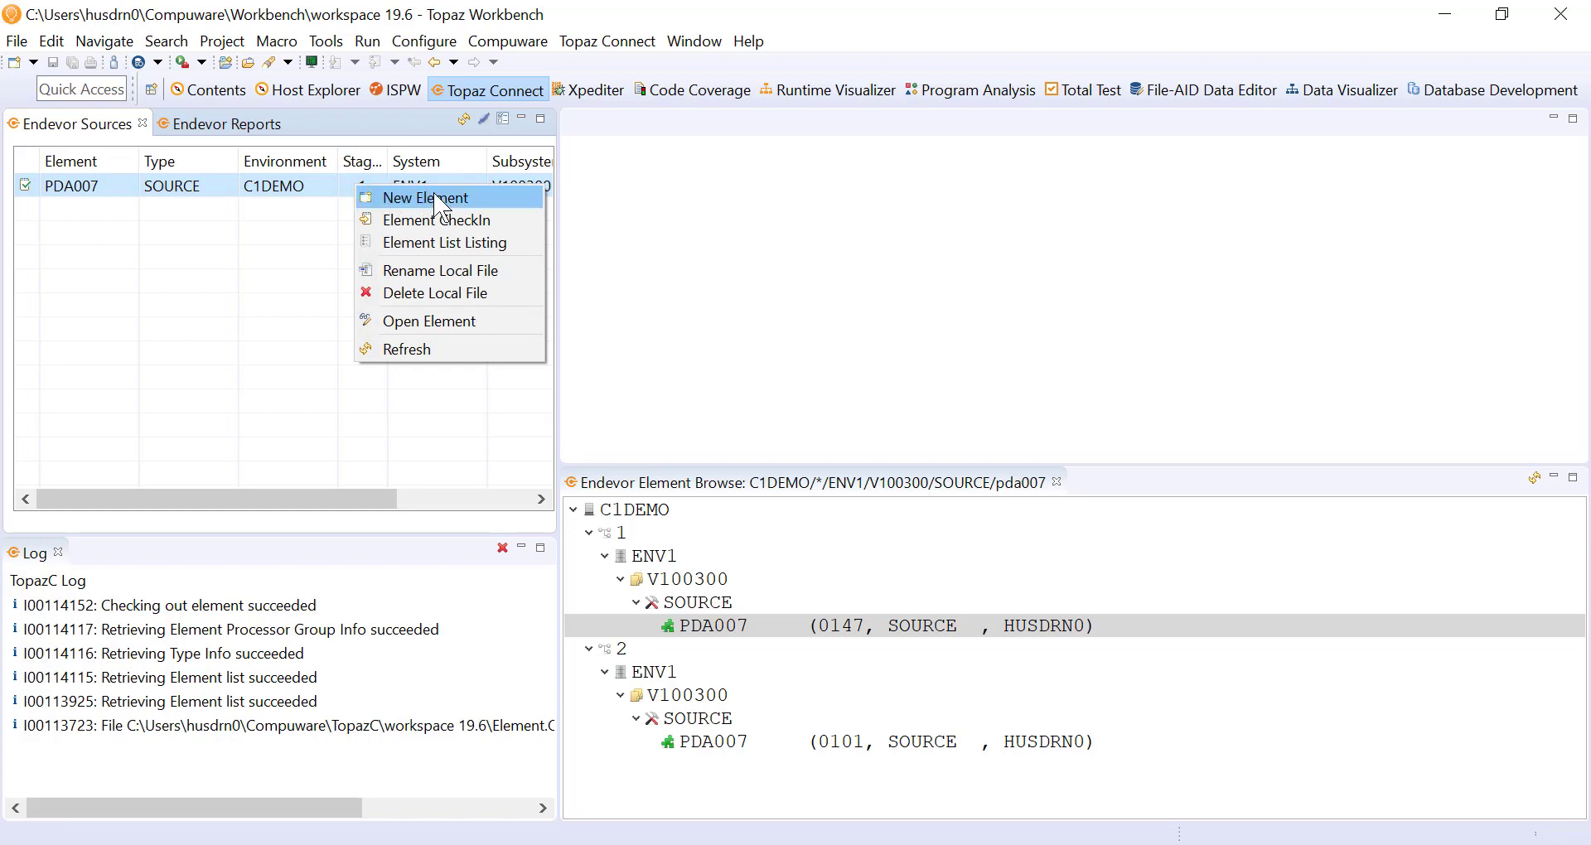
pyautogui.click(466, 222)
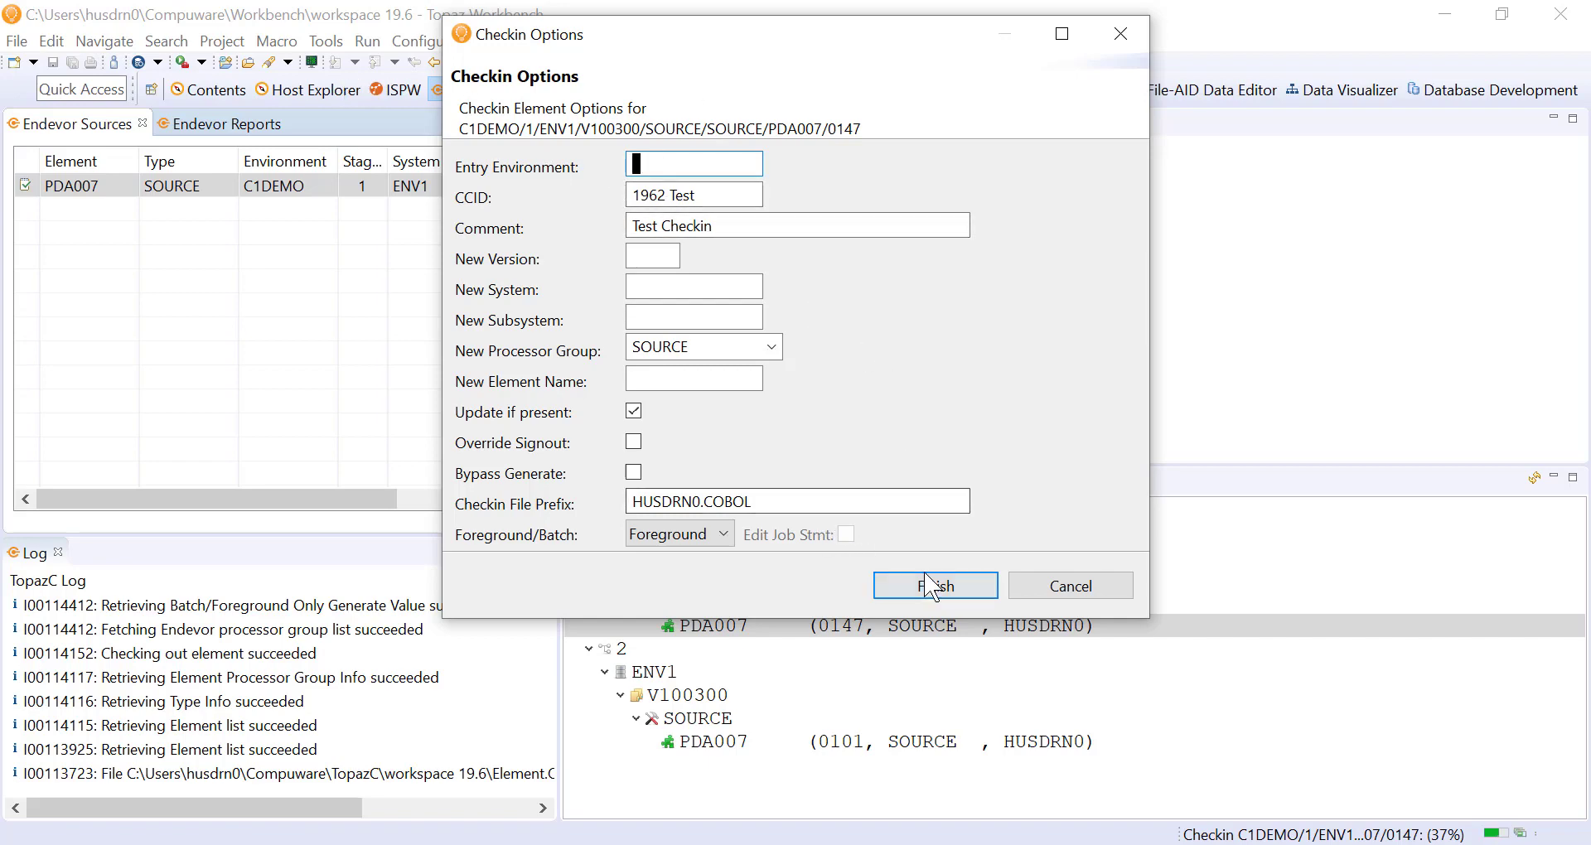
pyautogui.click(945, 595)
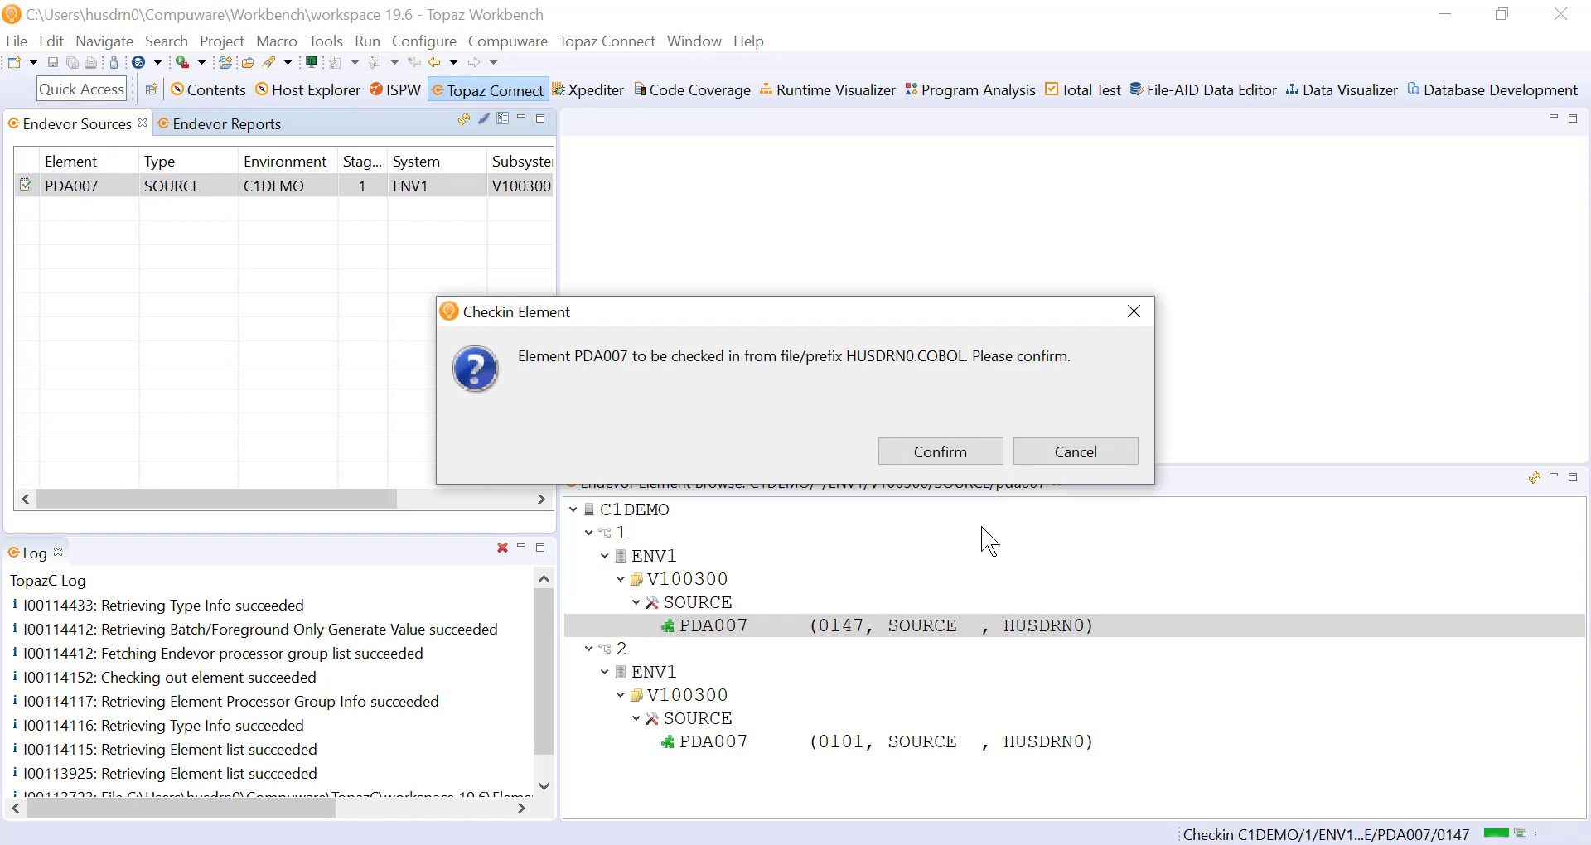
pyautogui.click(941, 453)
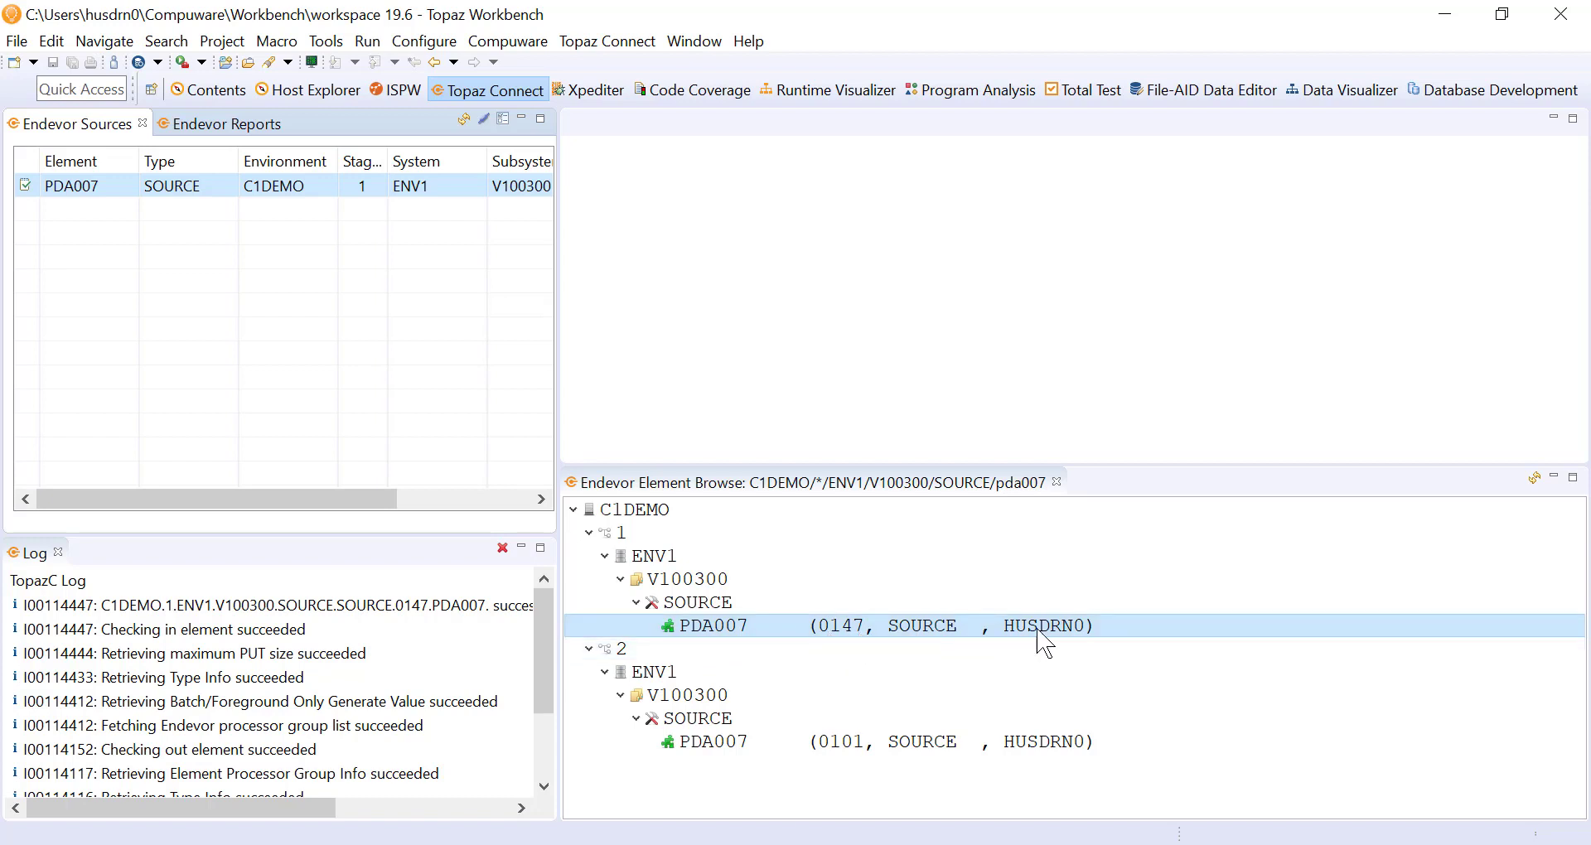
pyautogui.click(1534, 478)
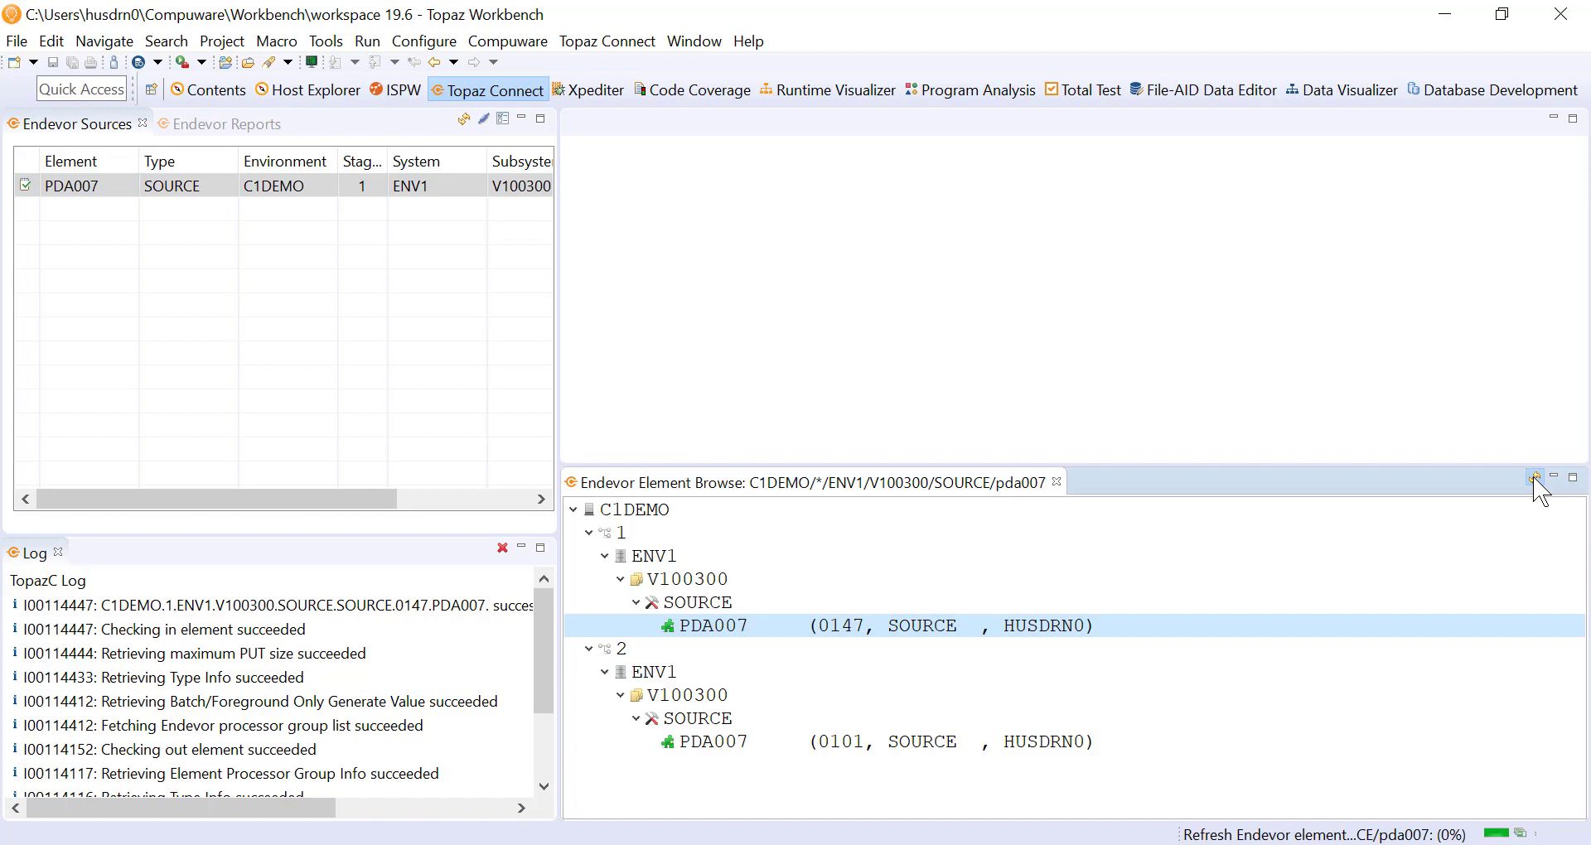